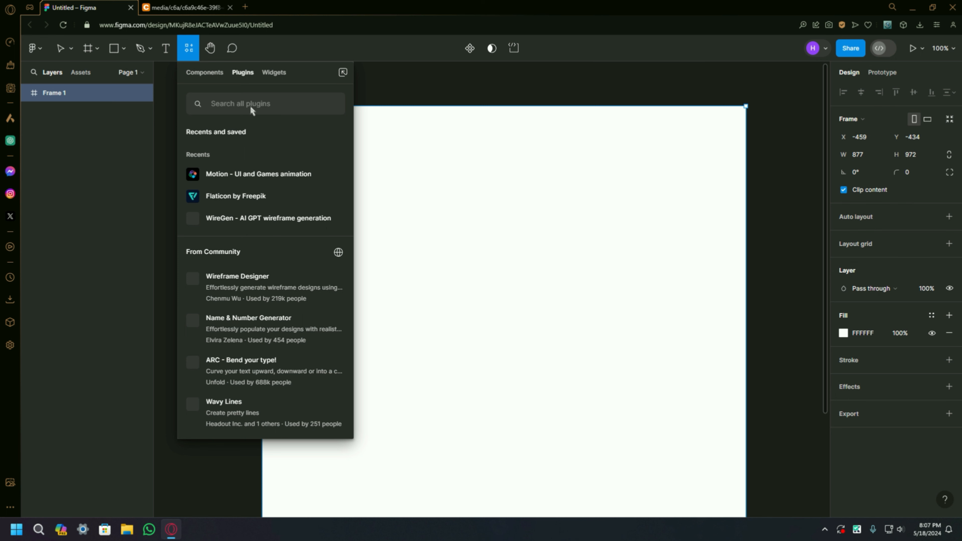
Step: Search the plugins for flaticon and run Flaticon by Freepik
text(flaticon)
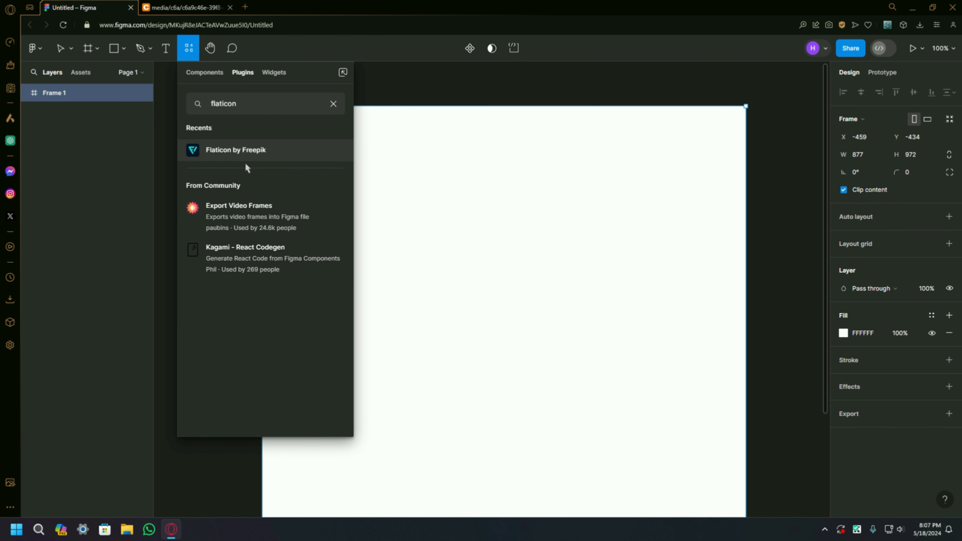
click(214, 151)
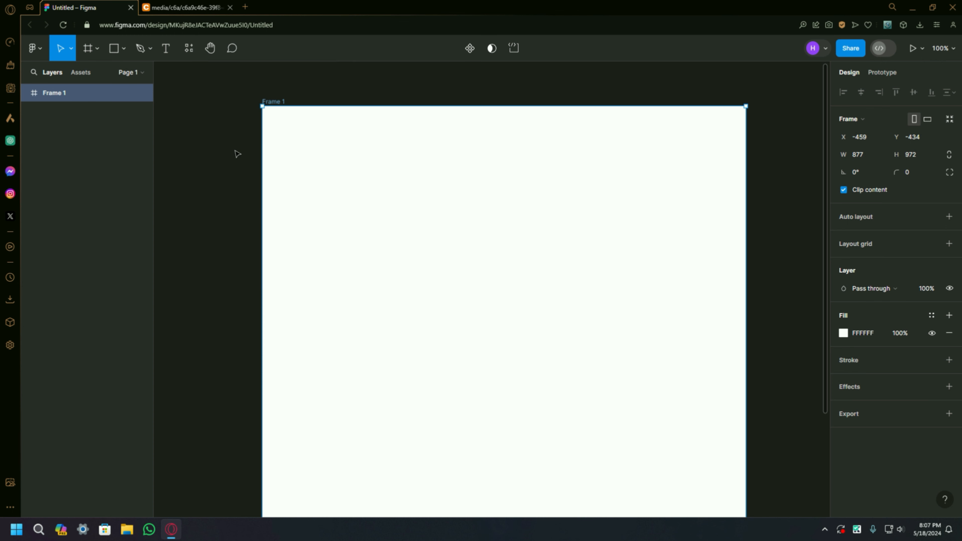
scroll(254, 243, down, 2)
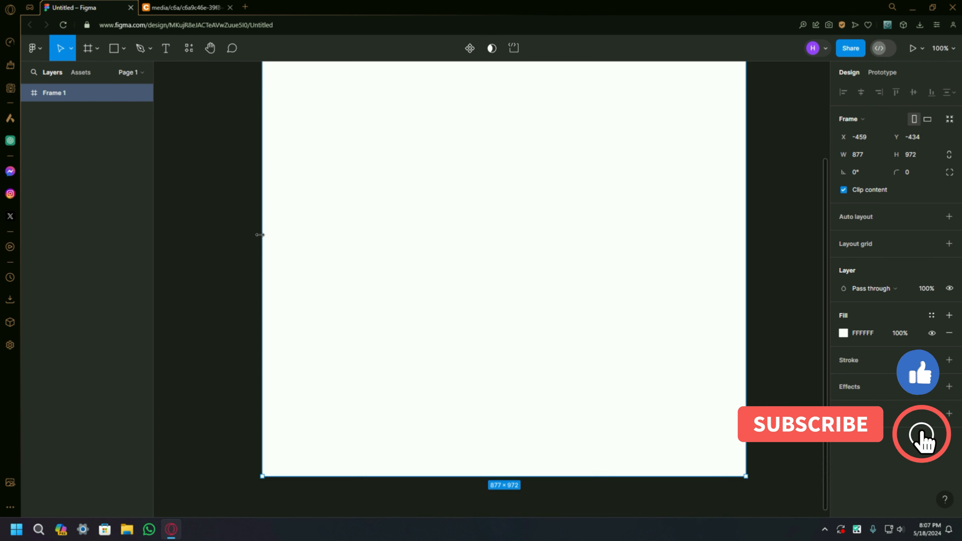
scroll(265, 201, up, 2)
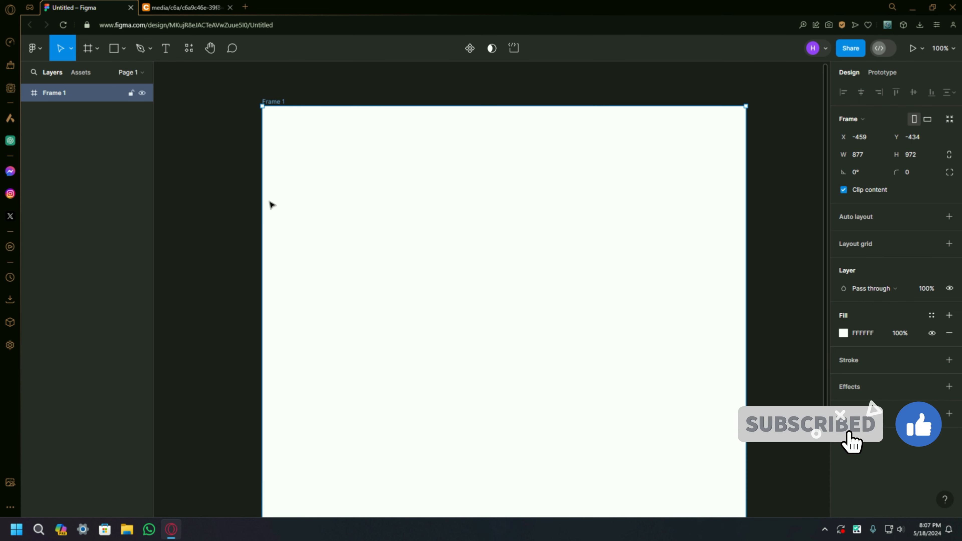
scroll(269, 205, down, 2)
scroll(271, 206, up, 2)
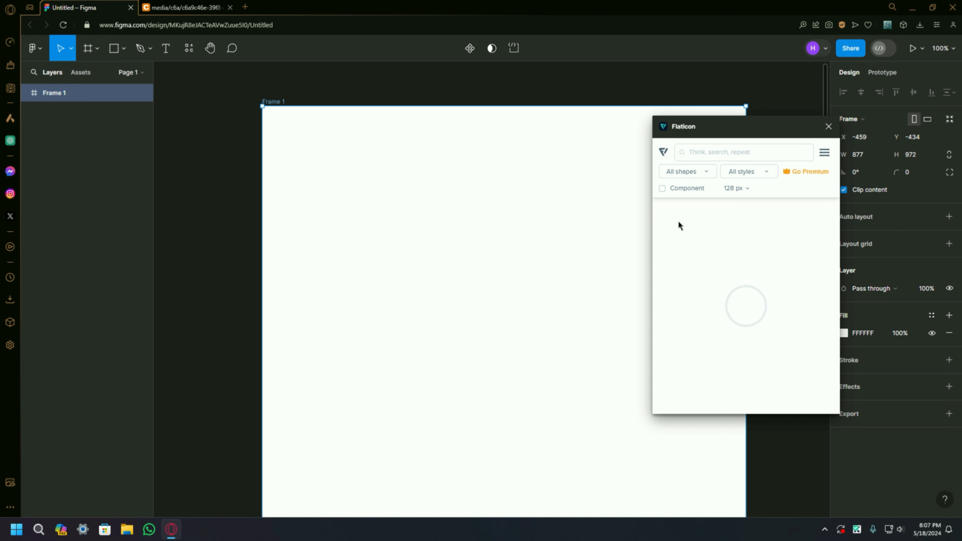
scroll(594, 288, down, 2)
scroll(588, 269, up, 2)
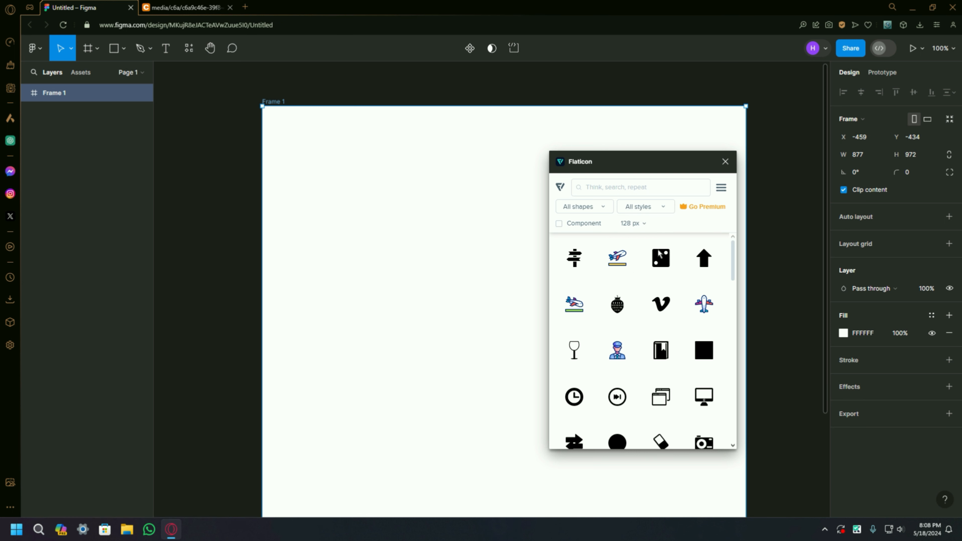
Step: Search Flaticon for PC and place the blue-screen desktop computer icon in the frame's upper-left area
click(677, 191)
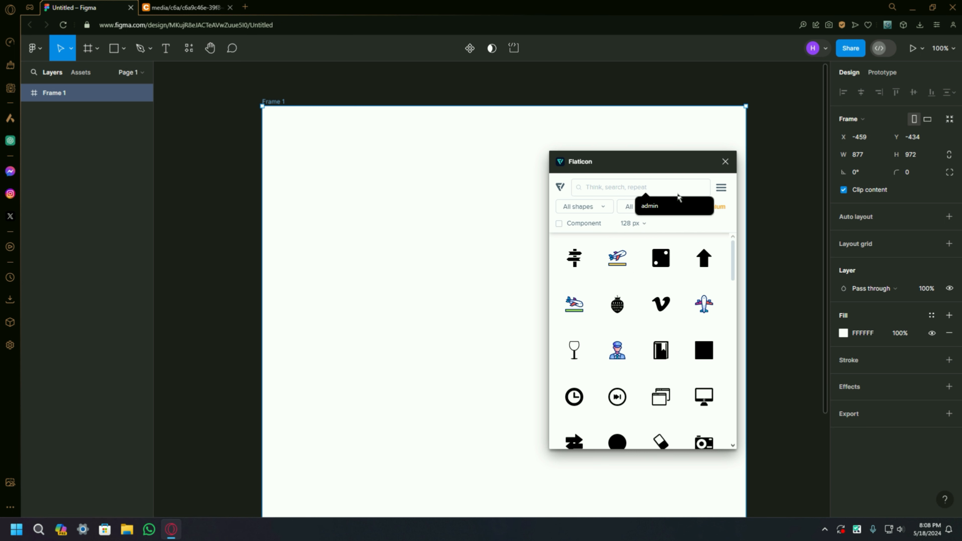
text(PC)
key(Return)
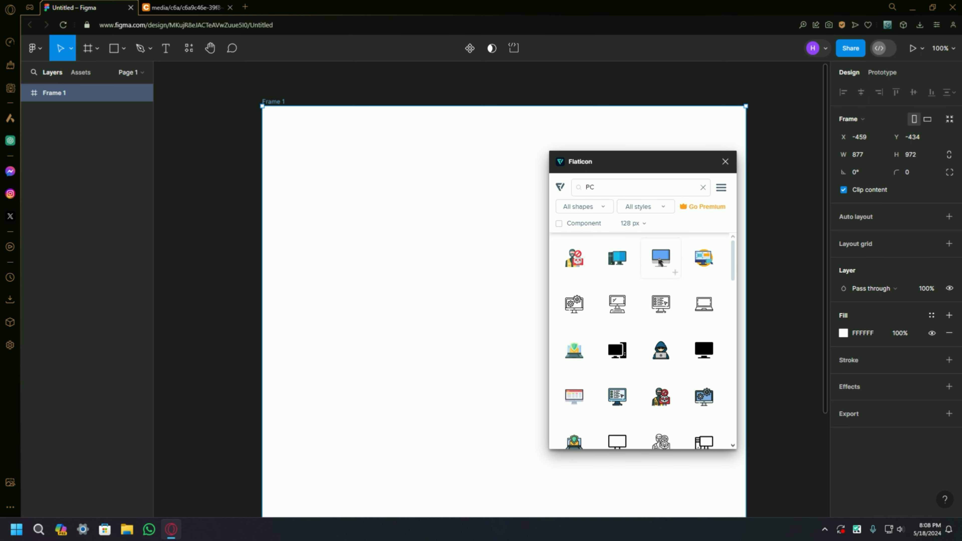
drag(663, 264, 320, 159)
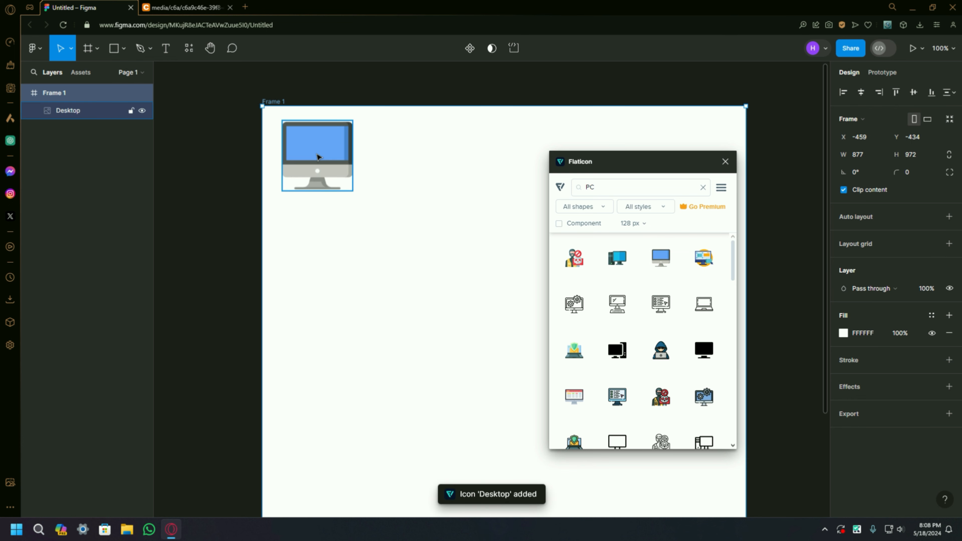
Step: Resize the desktop computer icon to about 98 × 91 and place a duplicate of it directly below
drag(316, 155, 340, 177)
drag(435, 154, 387, 113)
drag(325, 153, 314, 259)
click(392, 184)
click(341, 178)
key(ctrl+d)
Step: Compare with the reference diagram, then add the black monitor icon right of the desktops at about 98 × 91, with a duplicate below it
click(195, 11)
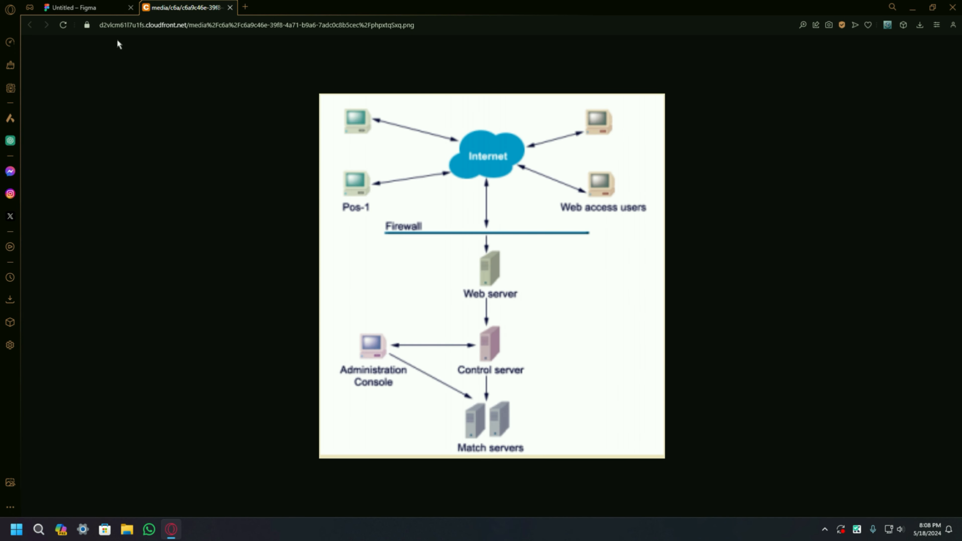
click(74, 7)
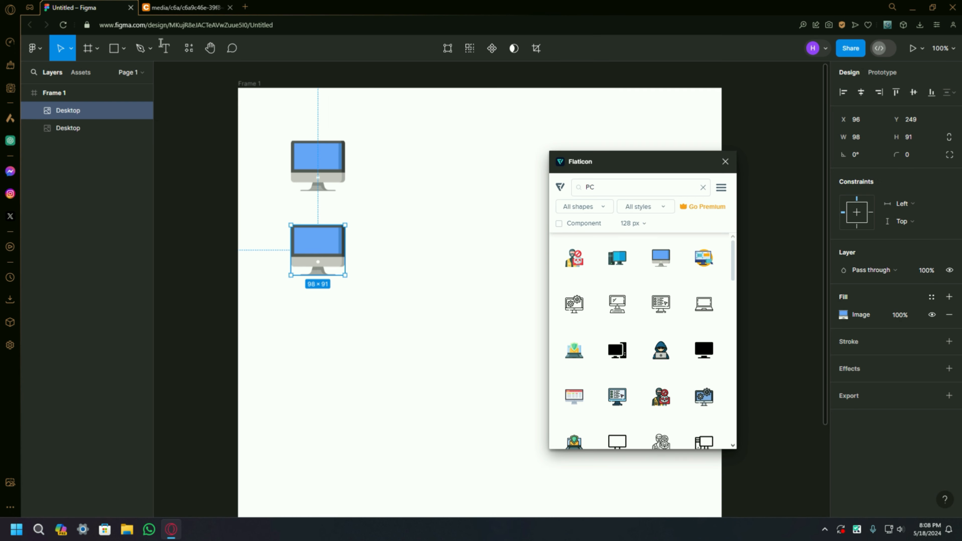
click(418, 211)
drag(699, 351, 476, 158)
drag(659, 166, 671, 171)
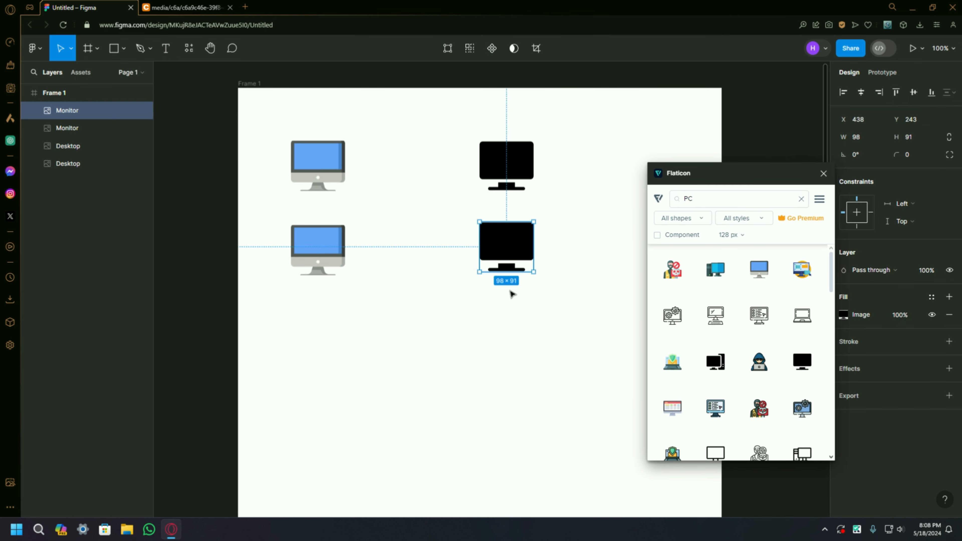
click(510, 293)
Step: After checking the reference diagram, search Flaticon for Internet and place the WWW globe icon between the two computer columns
click(210, 8)
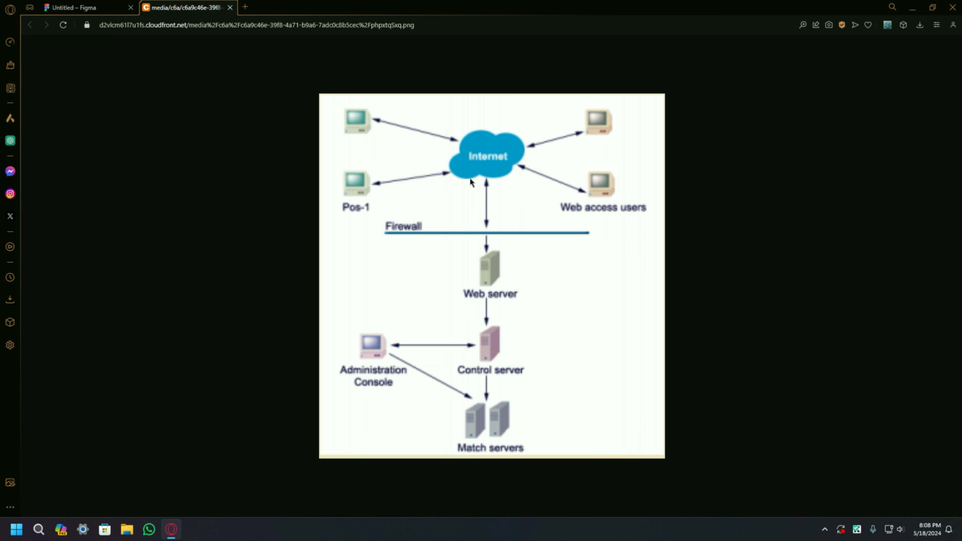
click(76, 7)
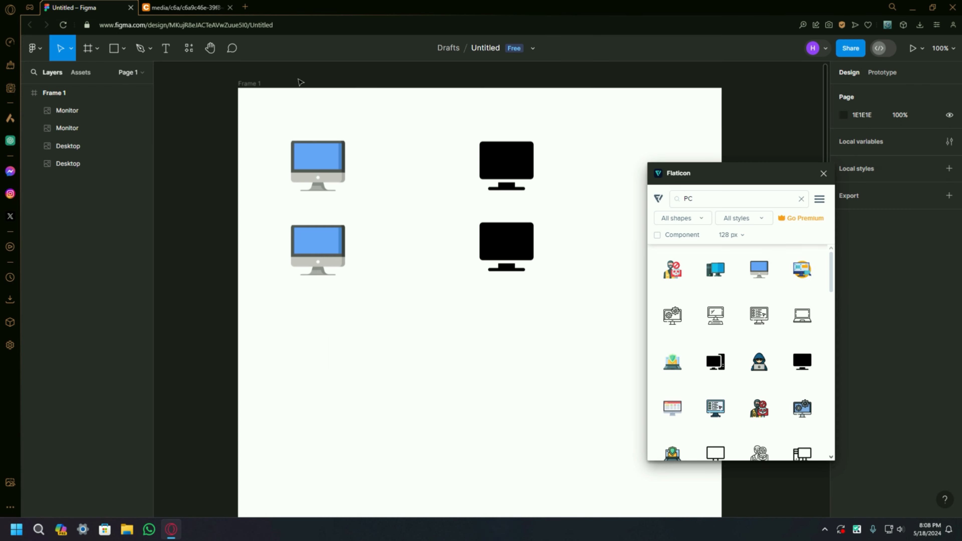
click(701, 201)
text(Interne)
text(t)
key(Return)
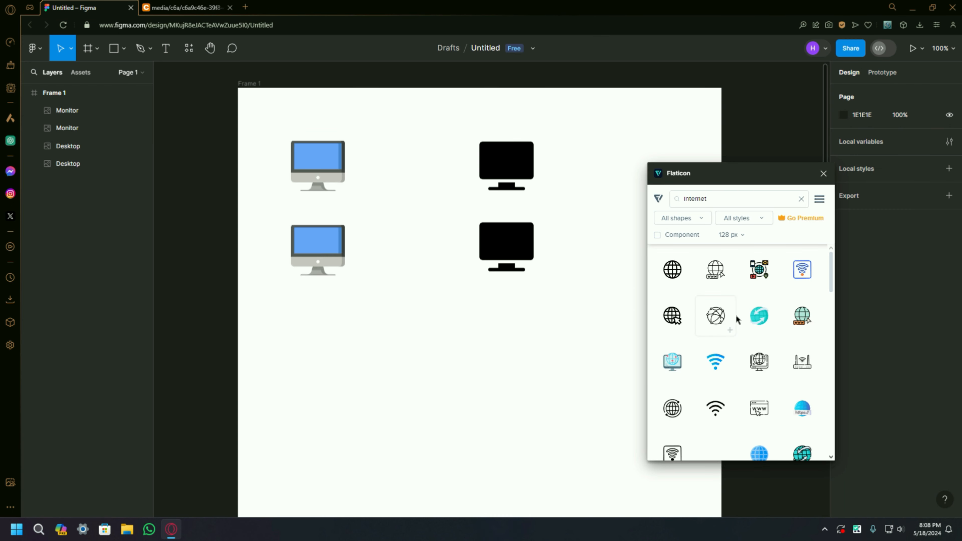
scroll(754, 321, down, 1)
scroll(773, 324, up, 1)
drag(800, 314, 408, 200)
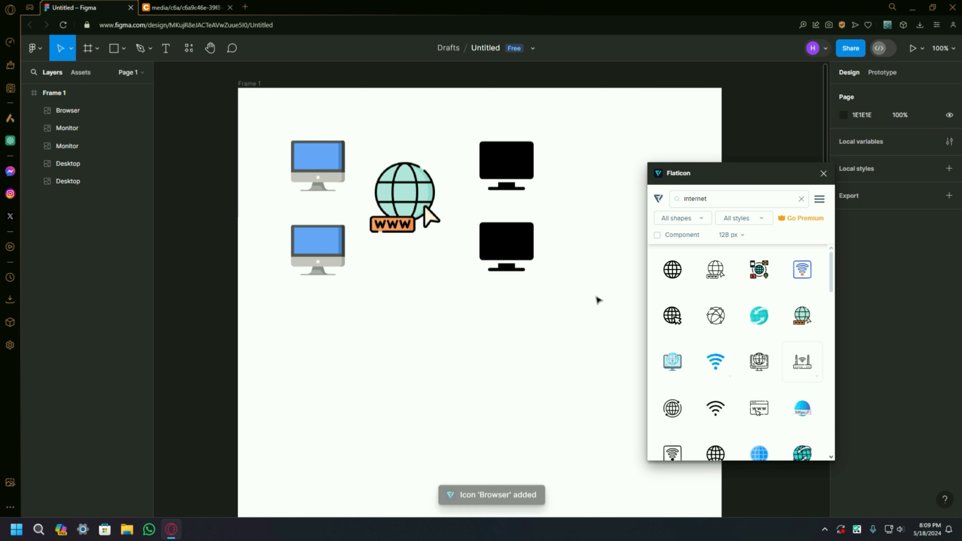
Step: Move both black monitors farther right and centre the globe icon between the two columns of computers
drag(509, 177, 546, 177)
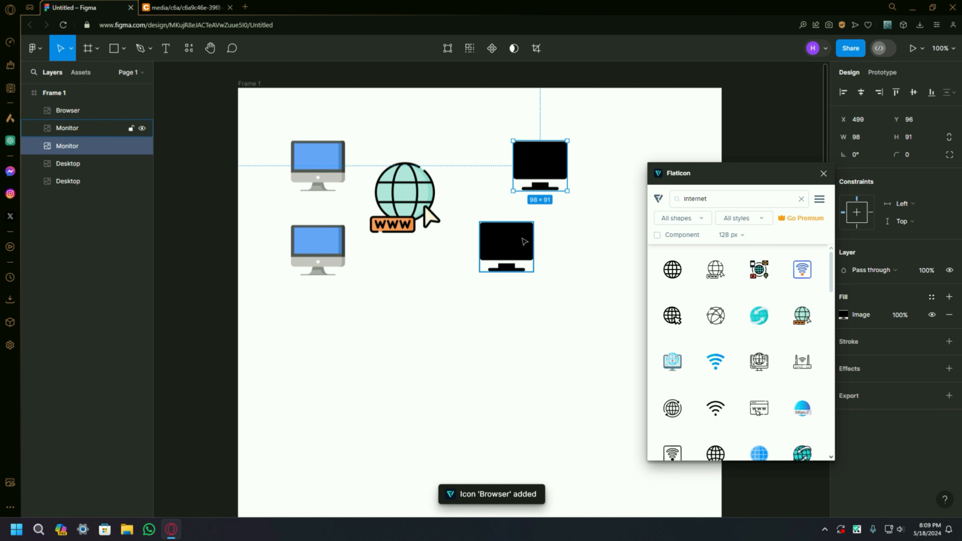
drag(524, 241, 557, 241)
drag(404, 198, 428, 201)
click(417, 271)
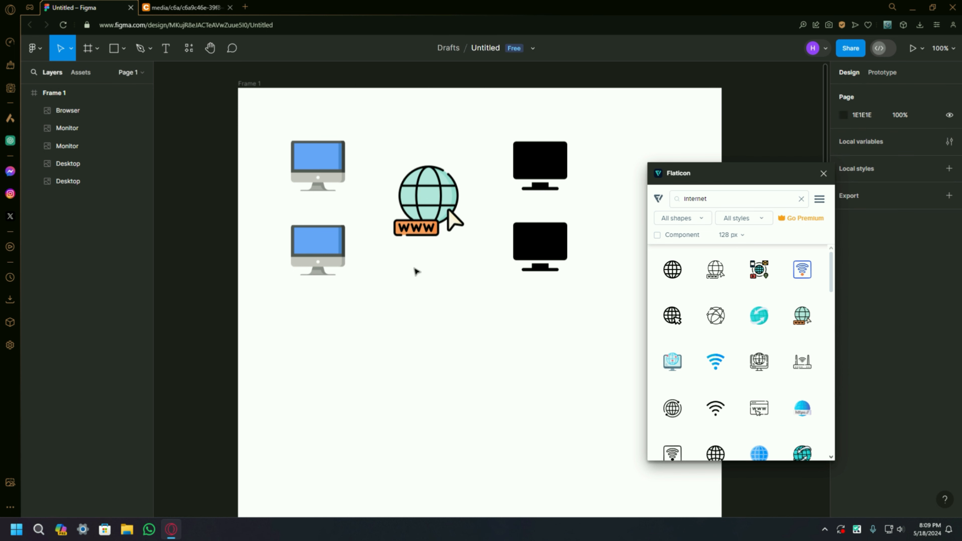
Step: Check the reference diagram, search Flaticon for web server, and place the black server-with-cloud icon below the globe
click(185, 8)
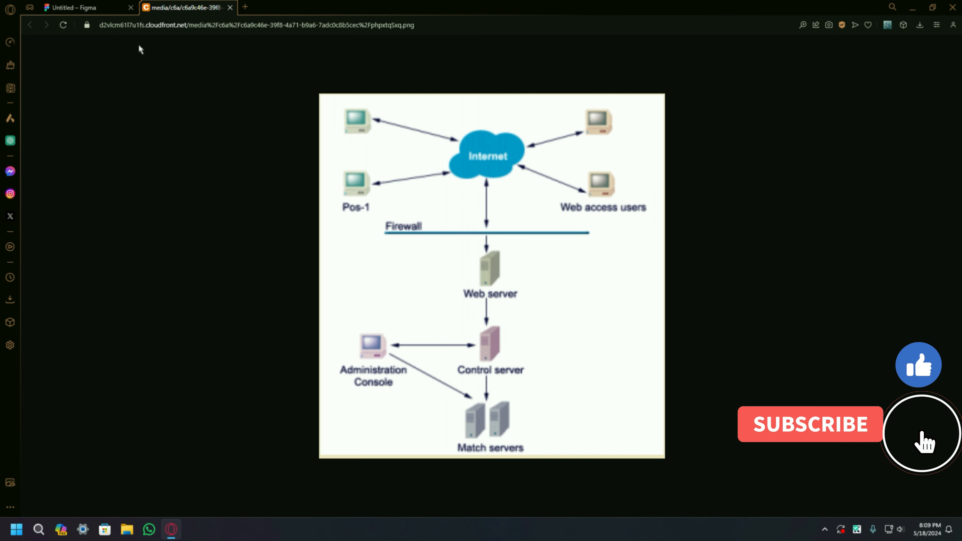
click(93, 7)
click(718, 201)
key(ctrl+a)
key(BackSpace)
text(web server)
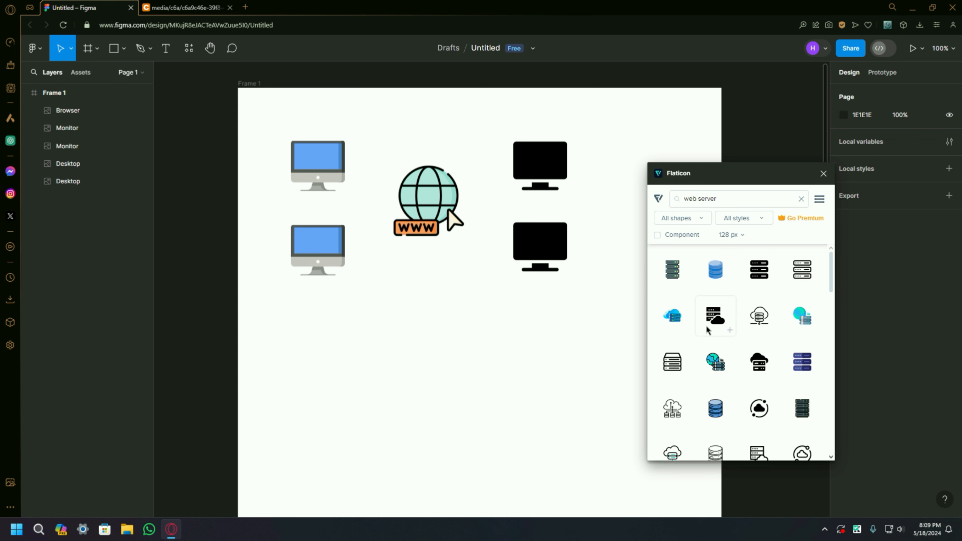
scroll(554, 322, down, 3)
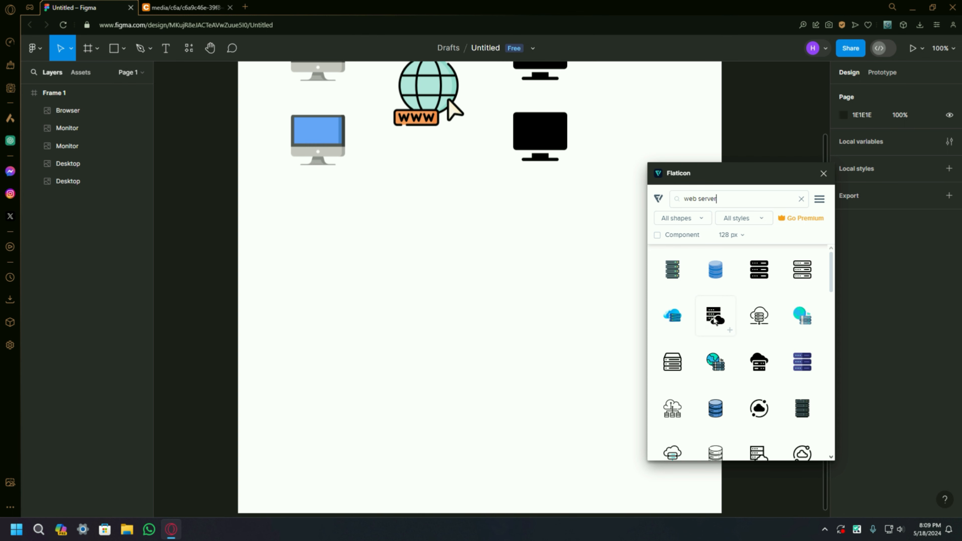
drag(715, 320, 433, 243)
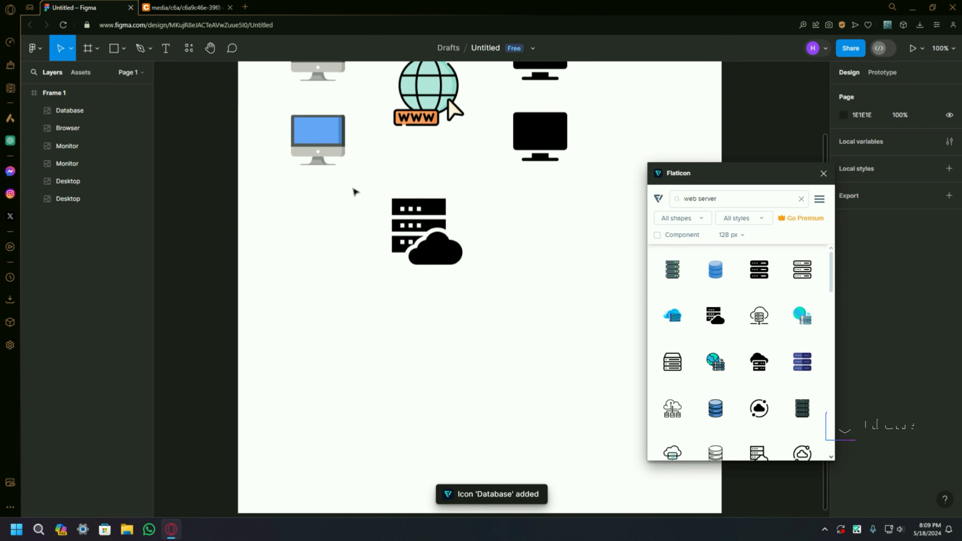
Step: Move the server icon lower beneath the globe, to about X 288, Y 476
scroll(740, 354, down, 3)
scroll(748, 352, up, 3)
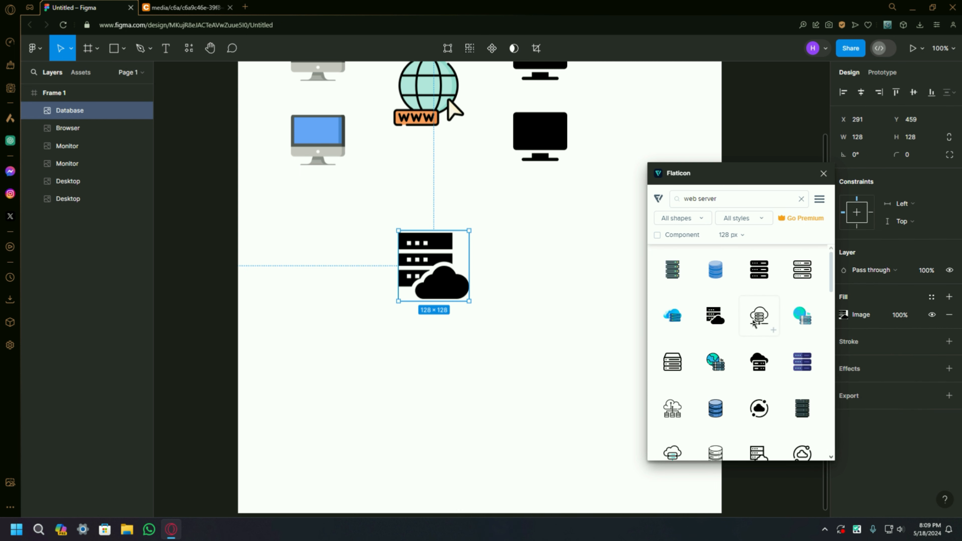
scroll(315, 194, up, 2)
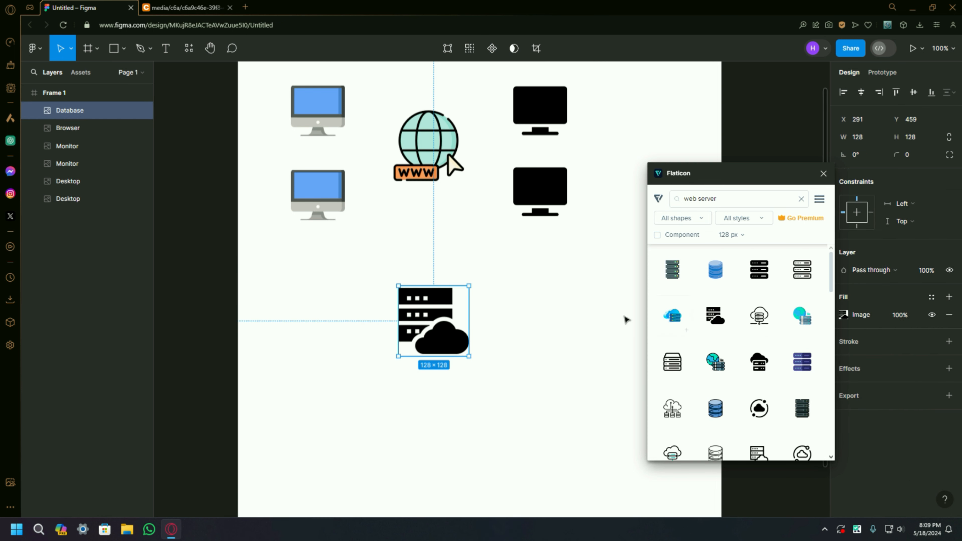
mouse_move(438, 316)
mouse_down()
mouse_move(437, 336)
mouse_move(435, 325)
mouse_up()
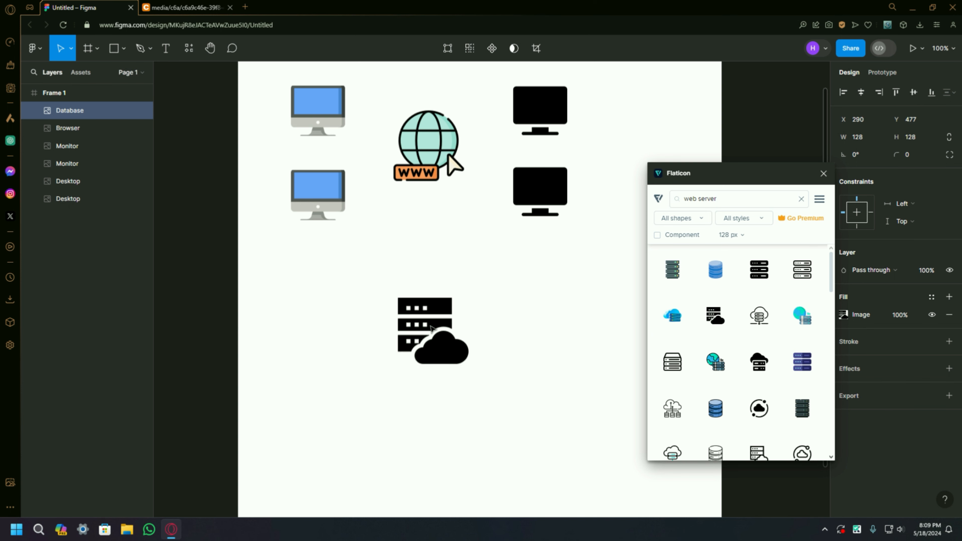
scroll(296, 195, up, 3)
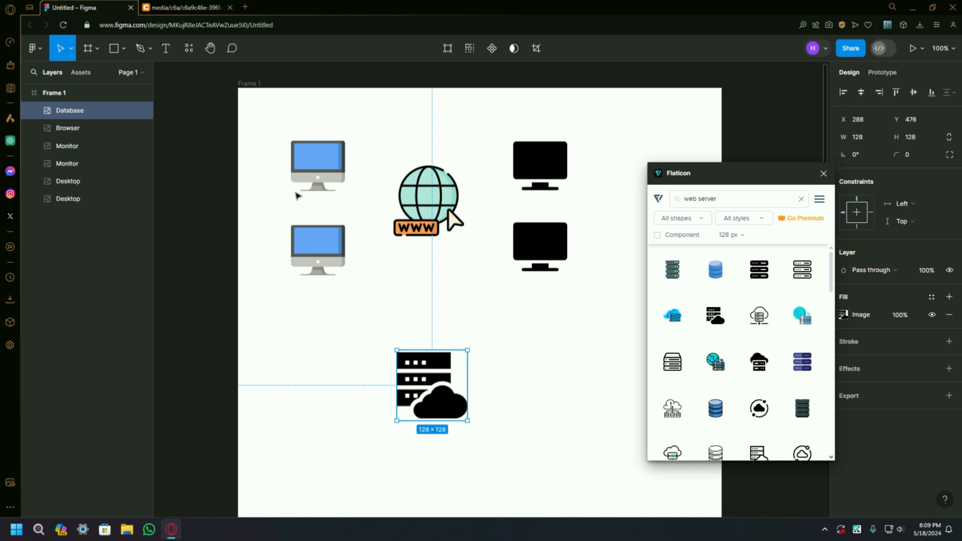
Step: Add the text label INTERNET above the globe icon and centre it over the globe
click(166, 48)
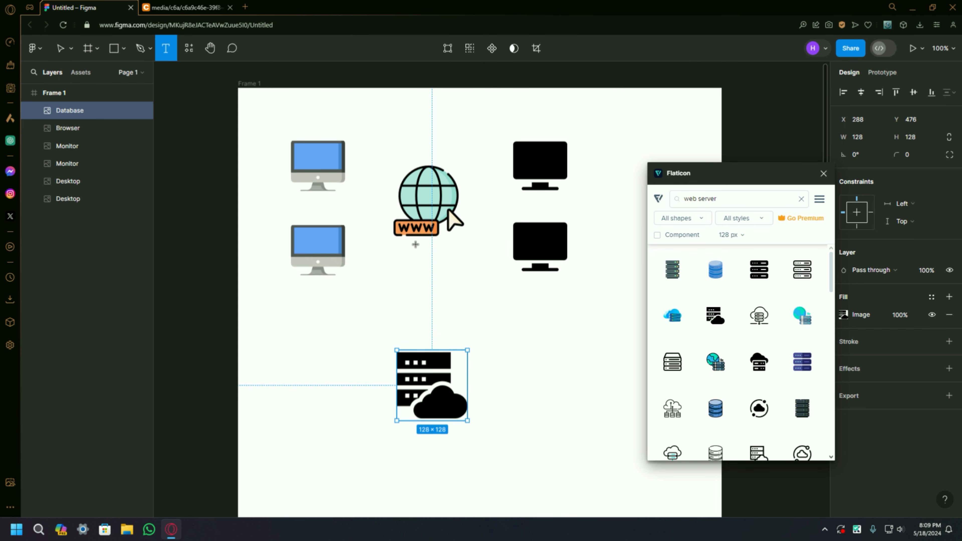
click(403, 153)
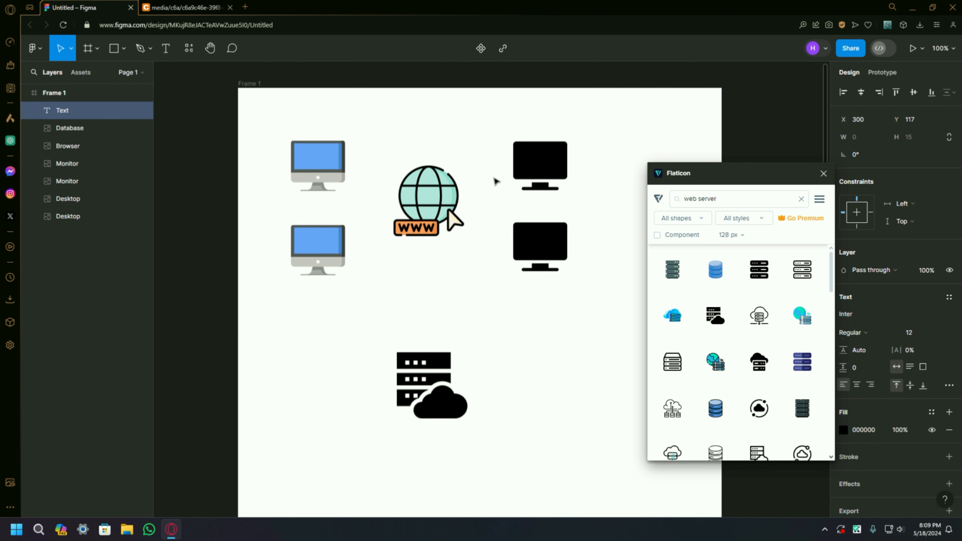
text(INTERNET)
click(482, 177)
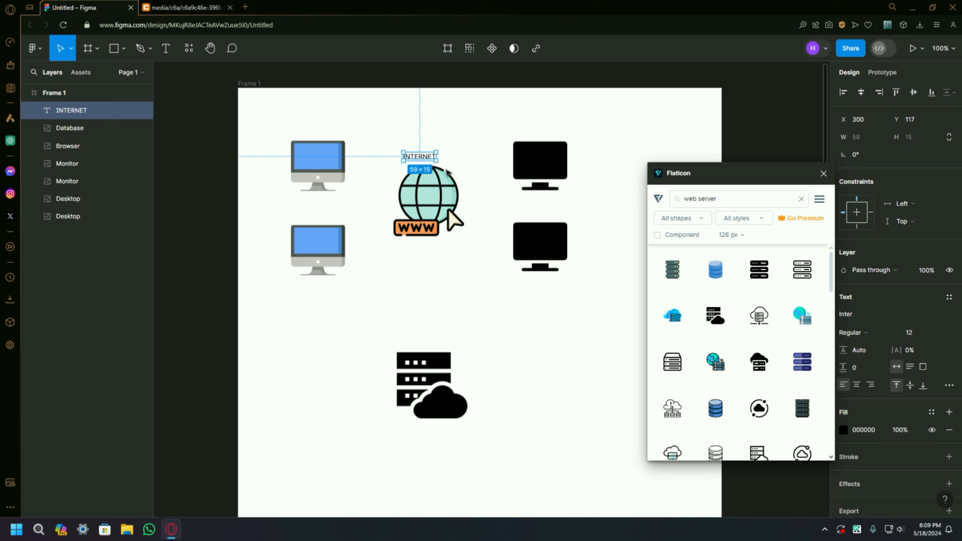
drag(421, 157, 431, 157)
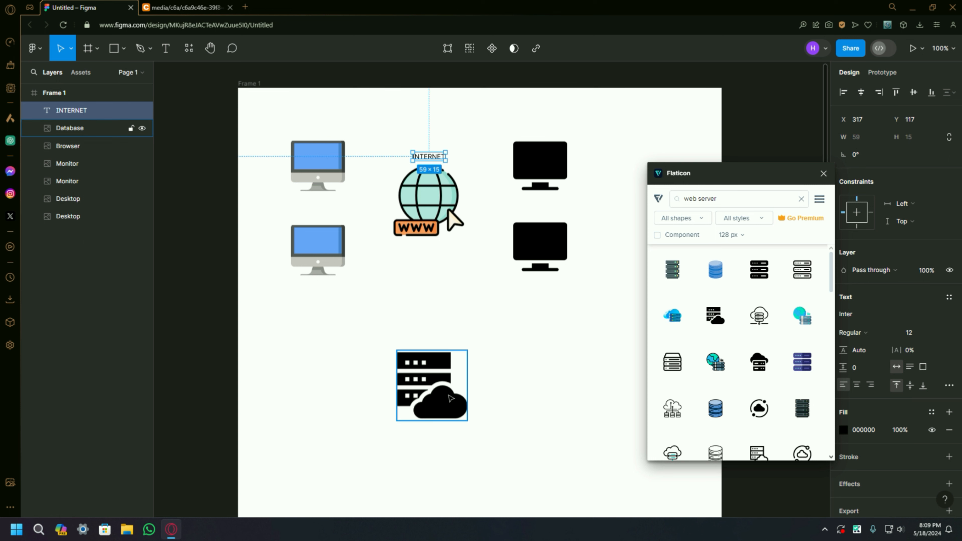
Step: Add the text label WEB SERVER and place it to the right of the server icon
click(171, 51)
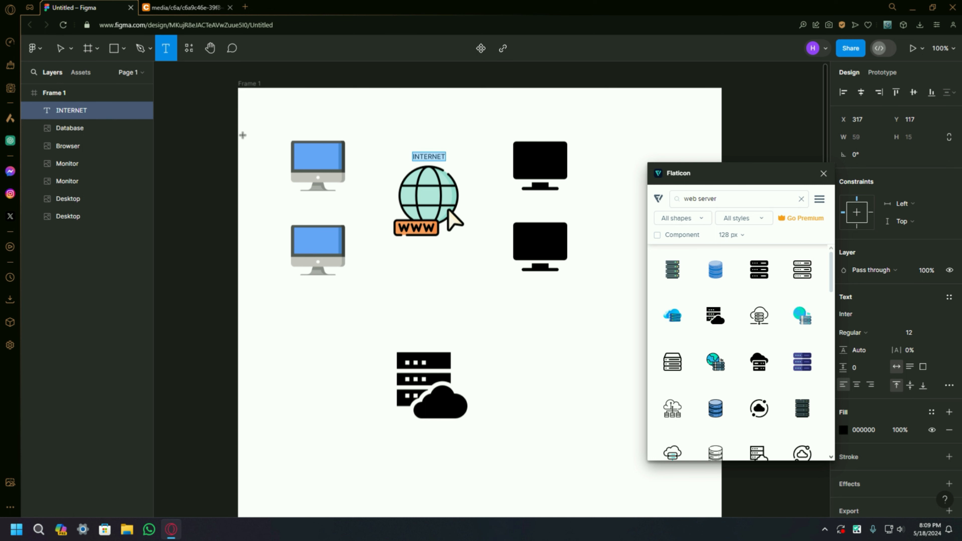
click(427, 343)
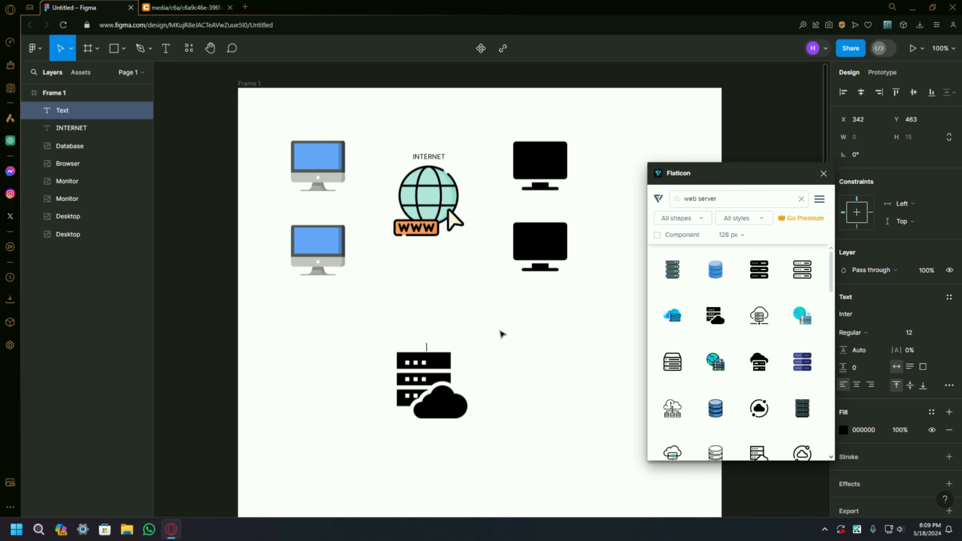
text(WEB SERVER)
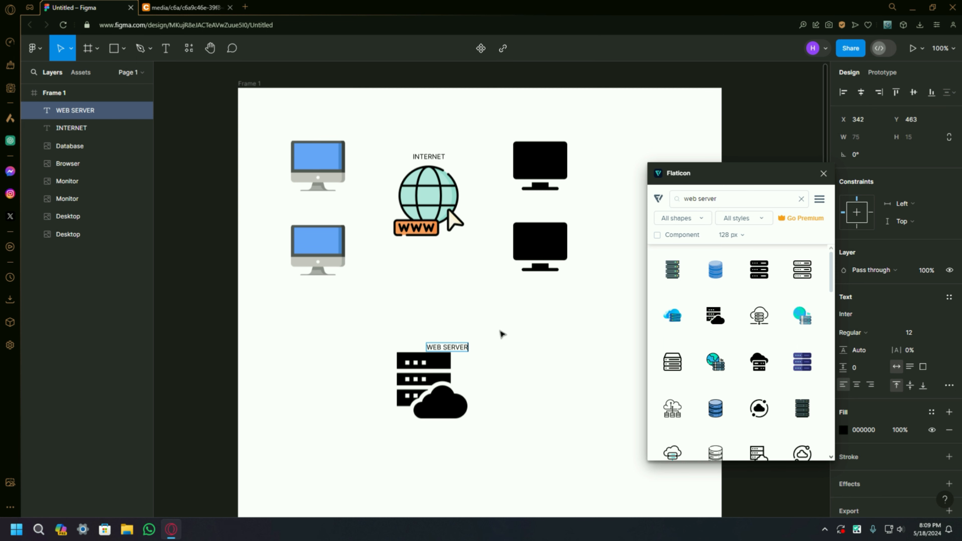
drag(452, 349, 501, 380)
click(540, 357)
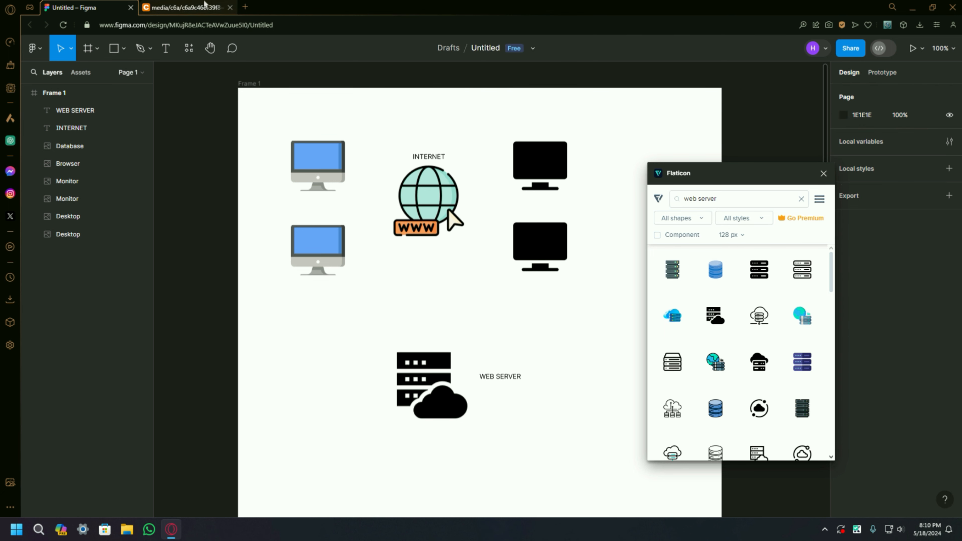
Step: Check the reference diagram, add the text label WEB ACCESS USERS, and place it to the right of the two black monitors
click(203, 4)
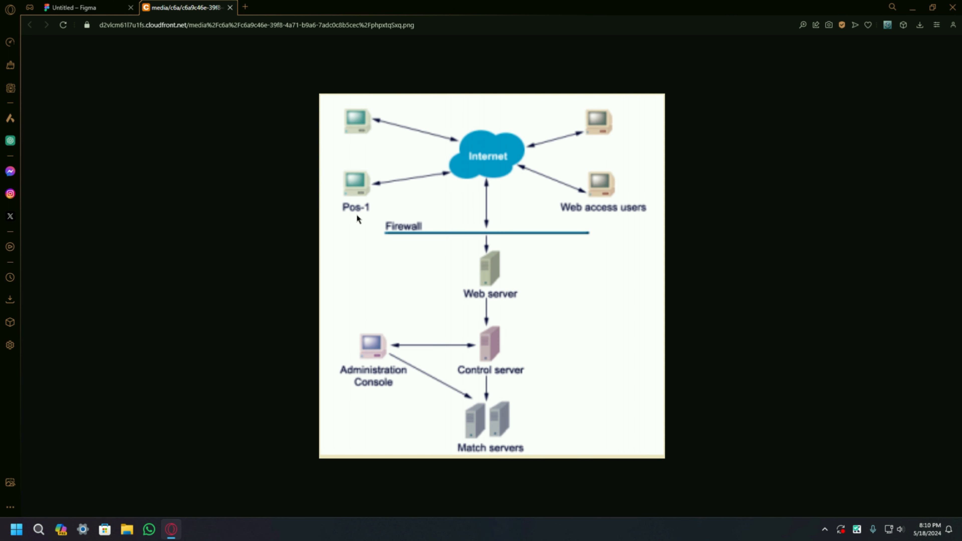
click(109, 9)
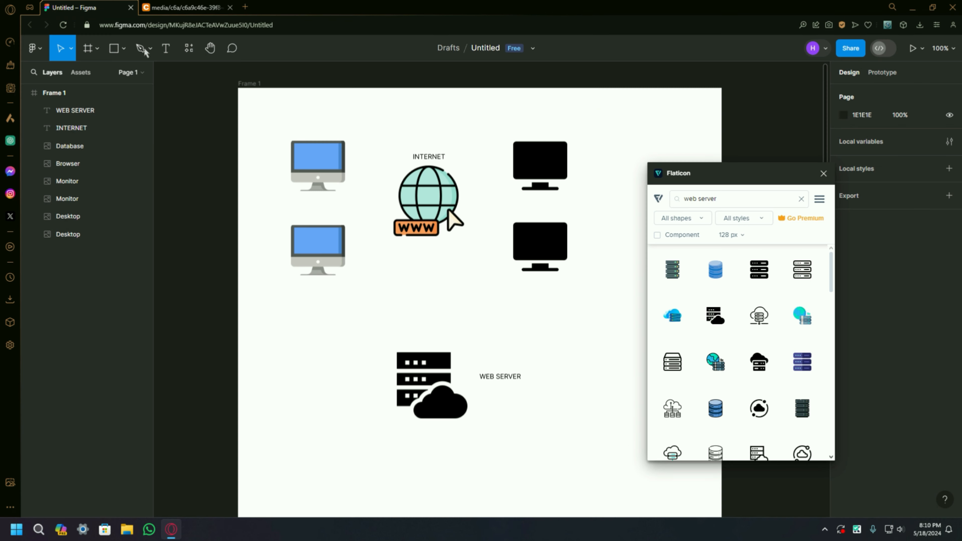
click(166, 48)
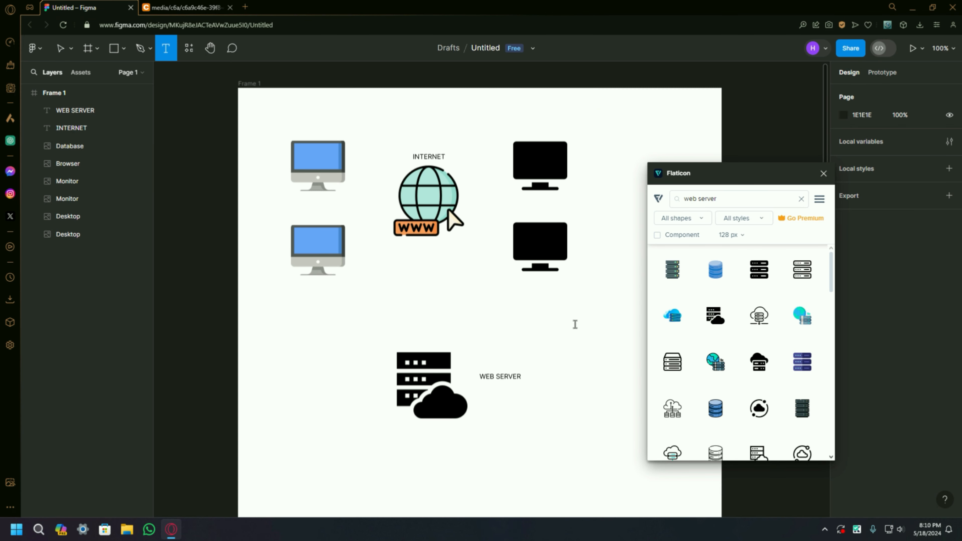
click(478, 319)
text(WEB A)
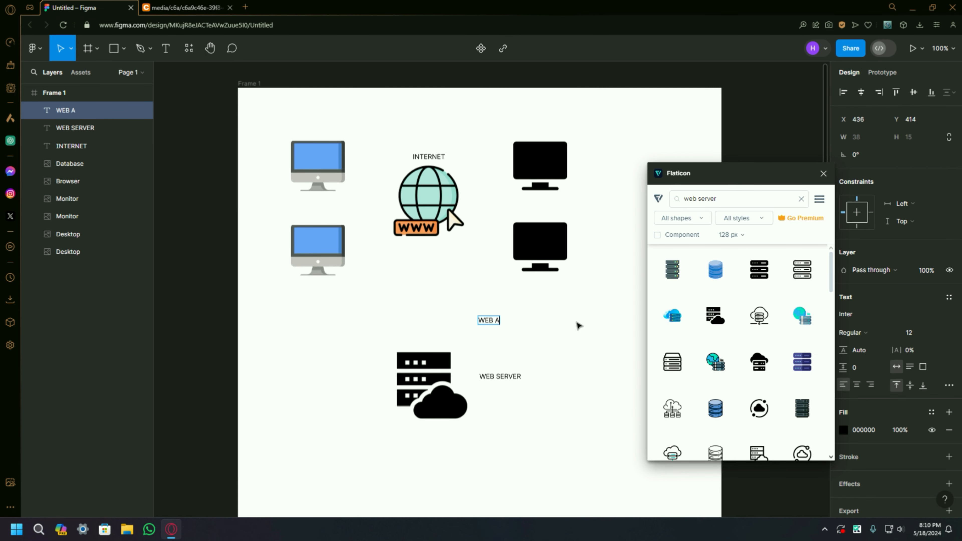
text(CCESS USERS)
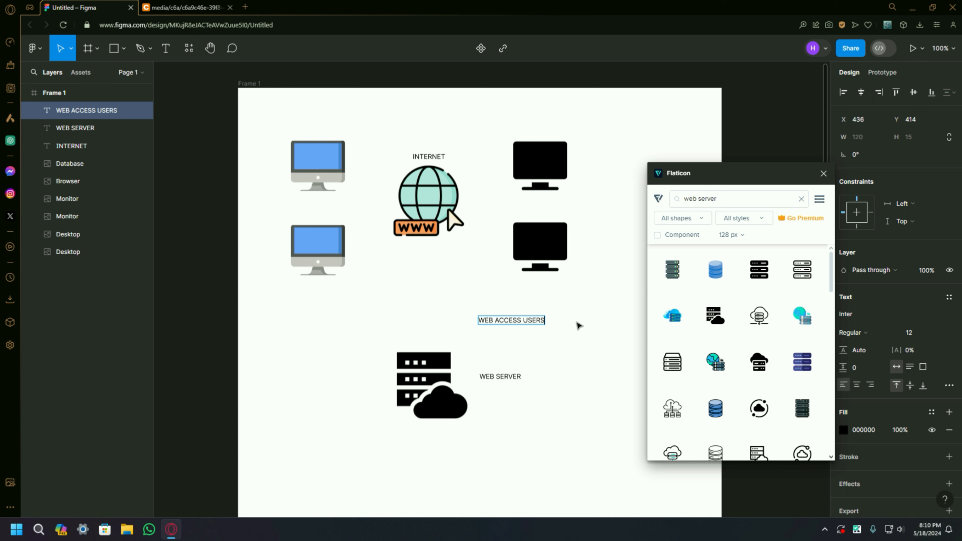
click(525, 351)
drag(522, 320, 627, 204)
click(598, 287)
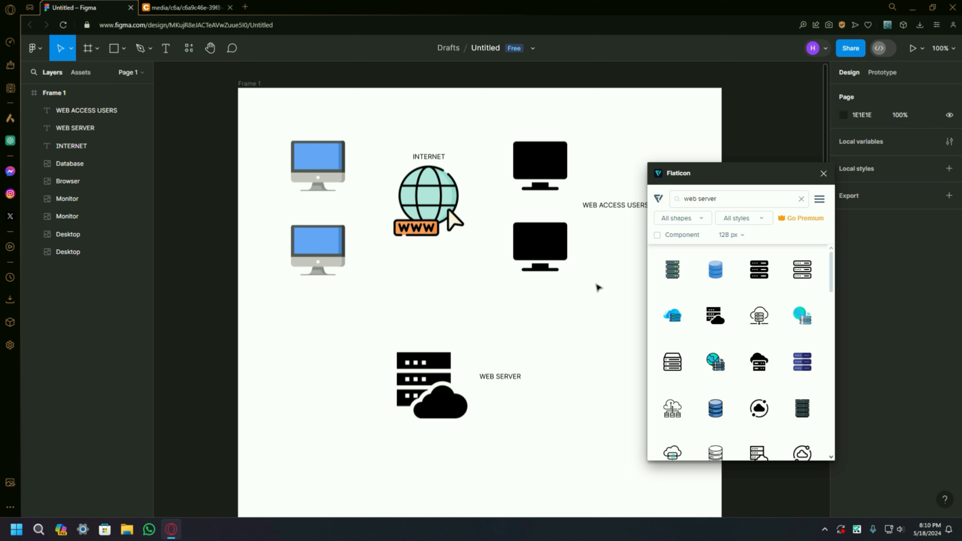
Step: Check the reference diagram, add the text label POS-1, and place it to the left of the two blue desktop computers
key(ctrl+Tab)
click(103, 6)
click(166, 48)
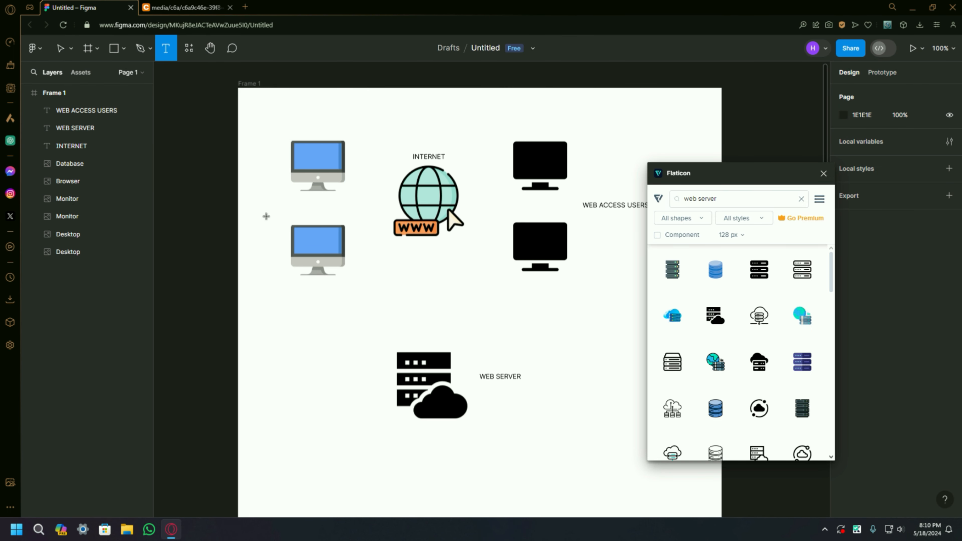
click(295, 318)
text(POS-1)
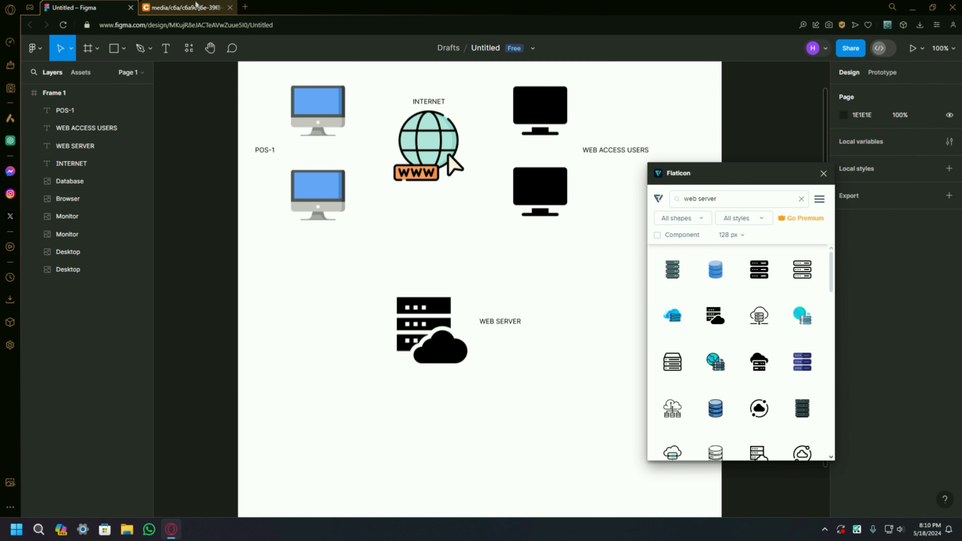
Step: Check the reference diagram, search Flaticon for control server, and place the light-blue server-with-padlock icon below the web server
click(196, 4)
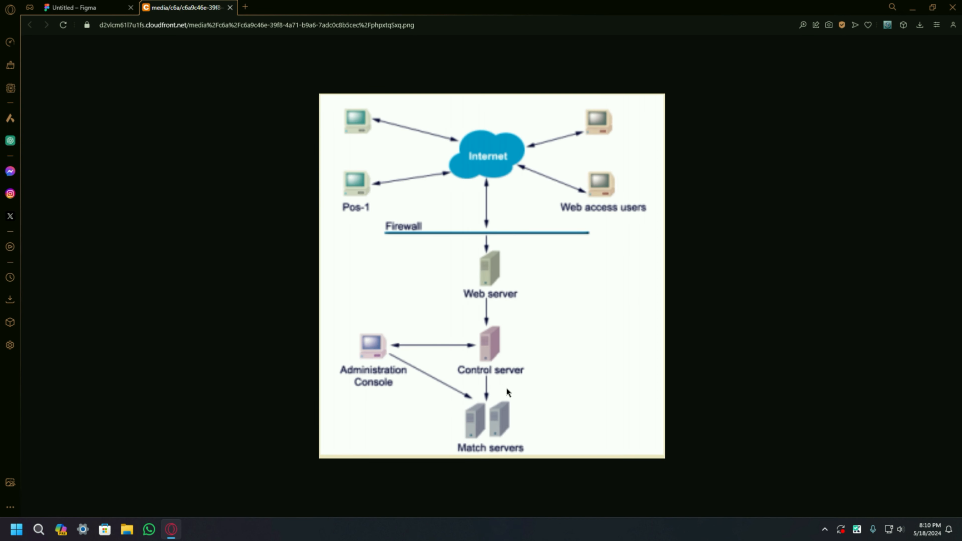
click(104, 7)
double_click(710, 200)
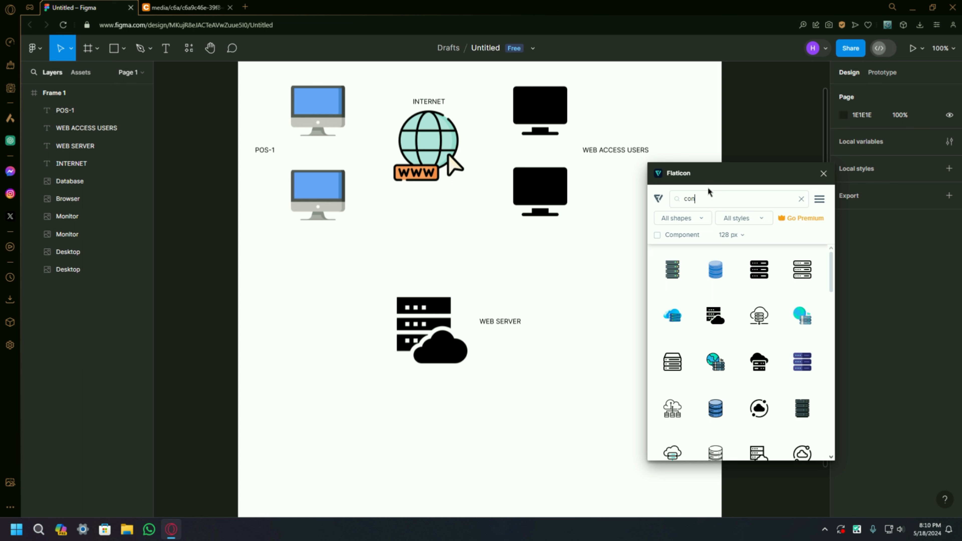
text(control serve)
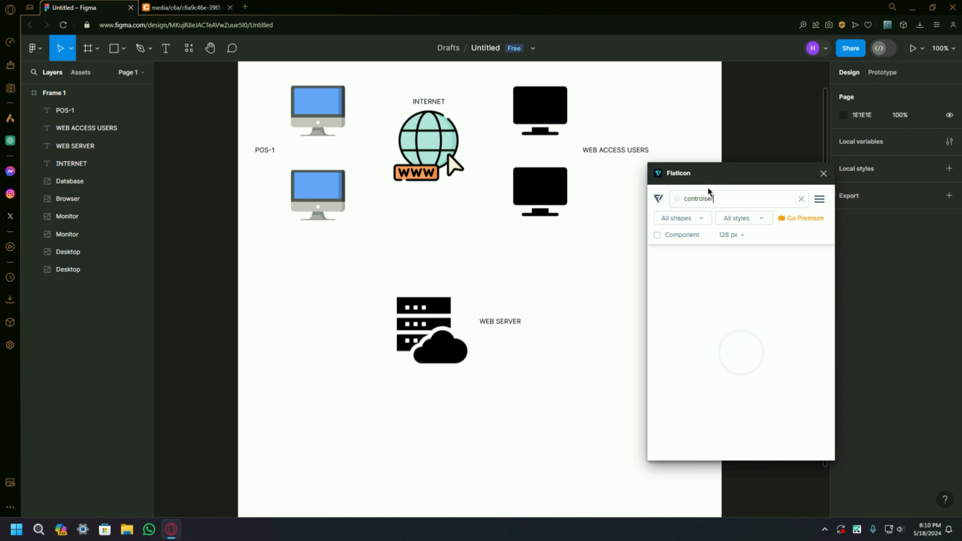
text(r)
key(BackSpace)
key(BackSpace)
key(BackSpace)
key(BackSpace)
key(BackSpace)
key(BackSpace)
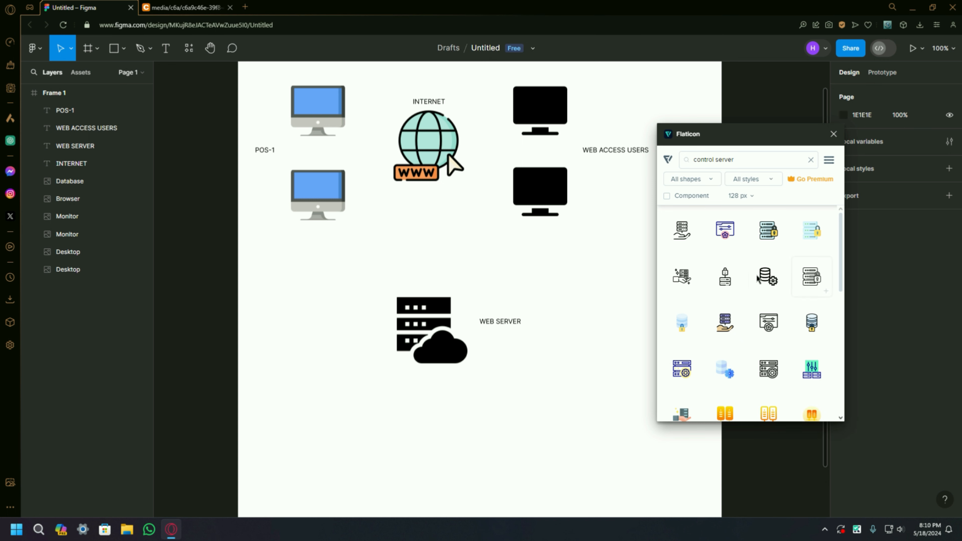
drag(770, 232, 554, 373)
drag(454, 226, 500, 207)
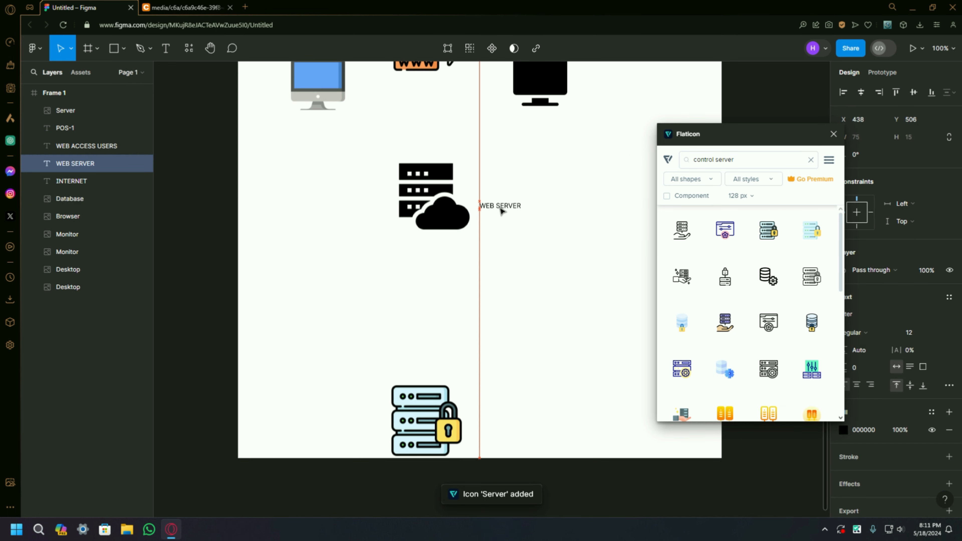
click(534, 295)
Step: Enlarge Frame 1 downward and slightly to the left, to about 910 × 1450
scroll(535, 295, down, 5)
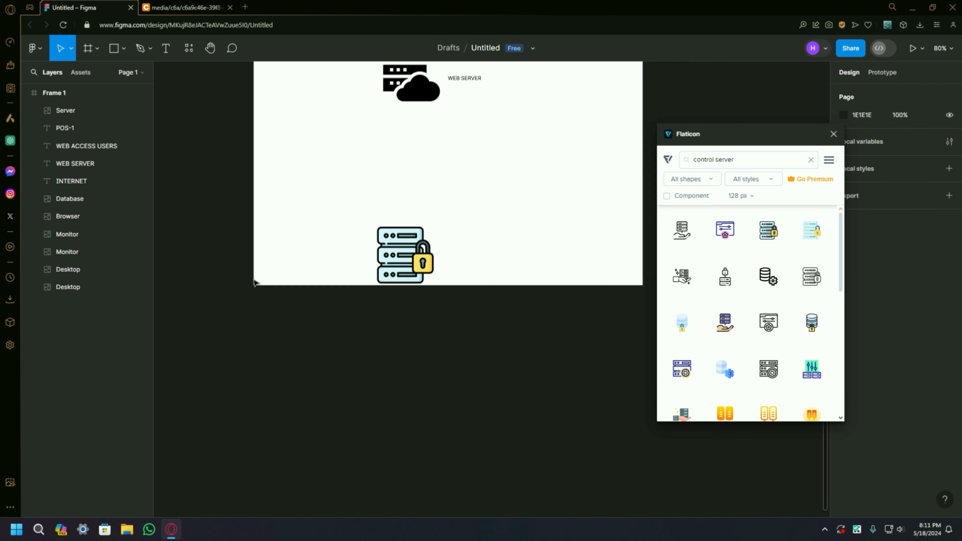
scroll(271, 262, down, 2)
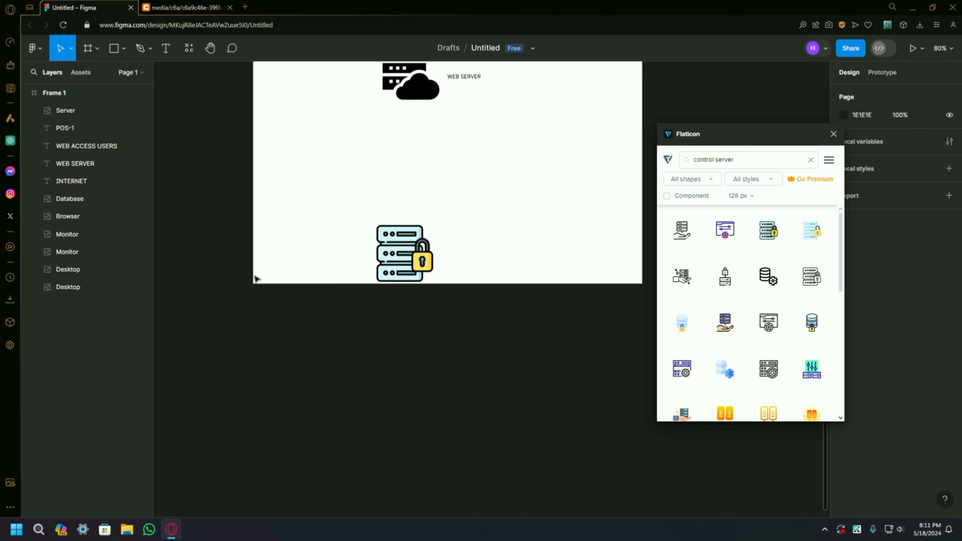
scroll(222, 216, up, 2)
click(48, 92)
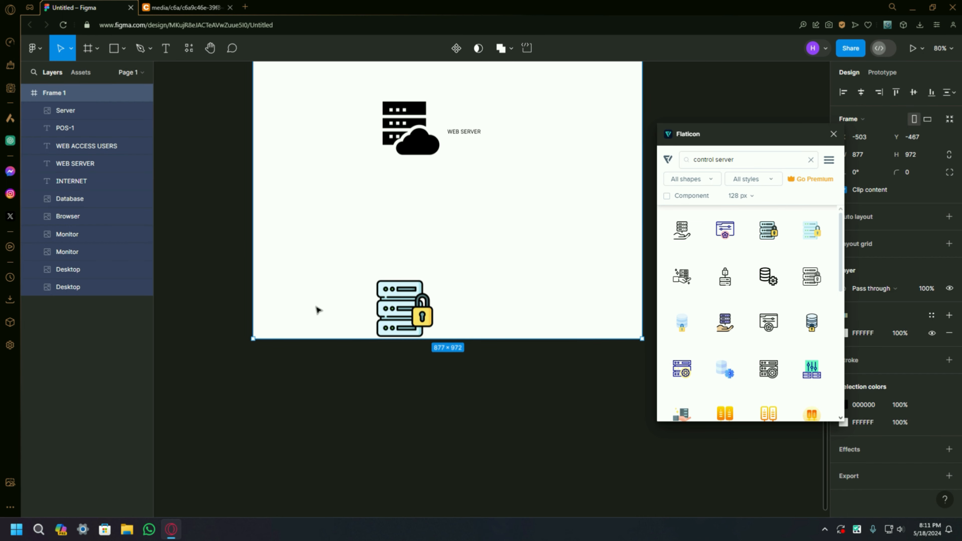
drag(250, 341, 238, 517)
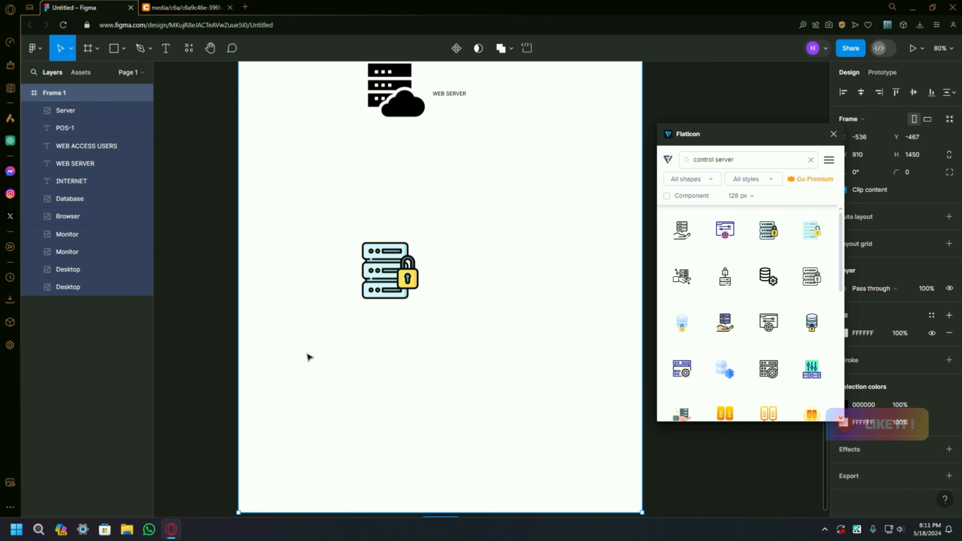
scroll(311, 333, up, 2)
click(310, 318)
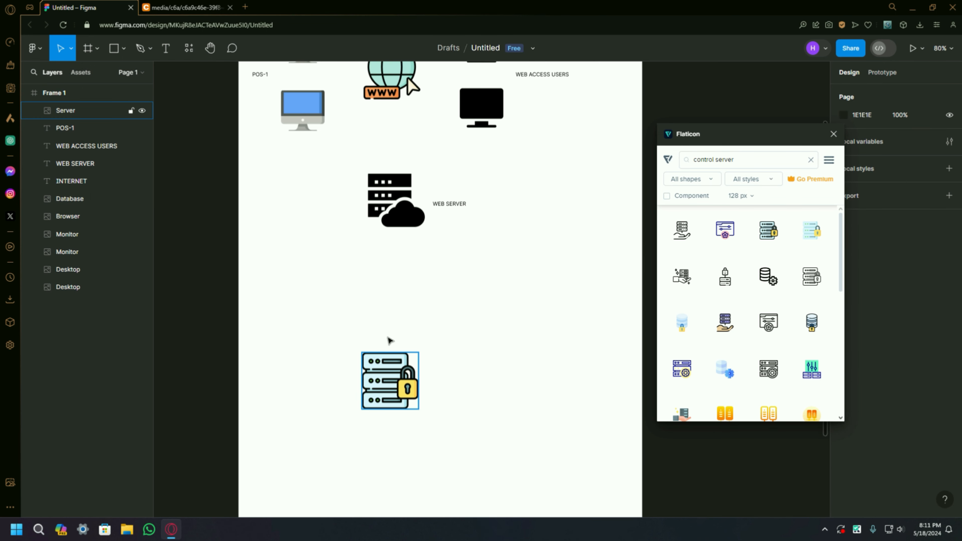
Step: Move the padlock server icon up to about X 292, Y 690, and add the text label CONTROL SERVER to its right
drag(380, 379, 387, 313)
click(188, 8)
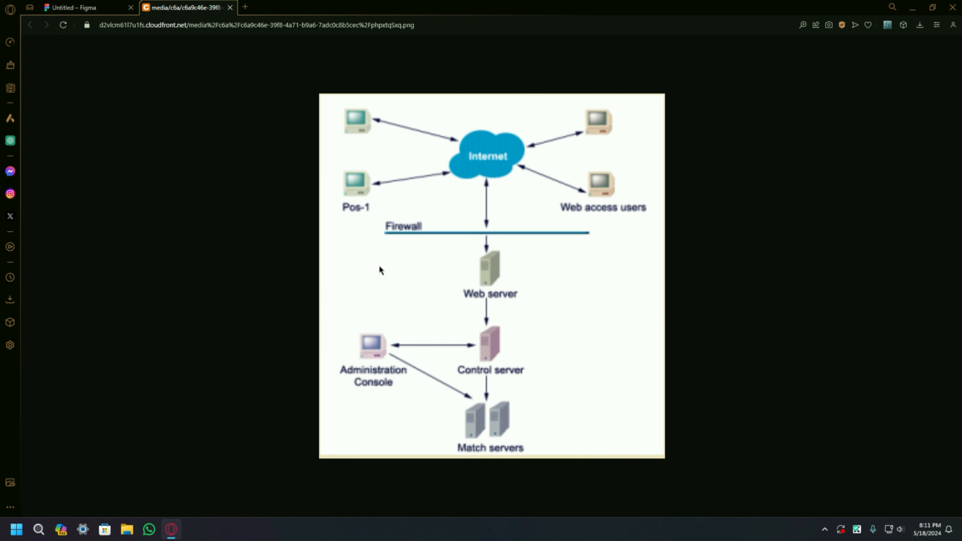
click(91, 7)
click(166, 48)
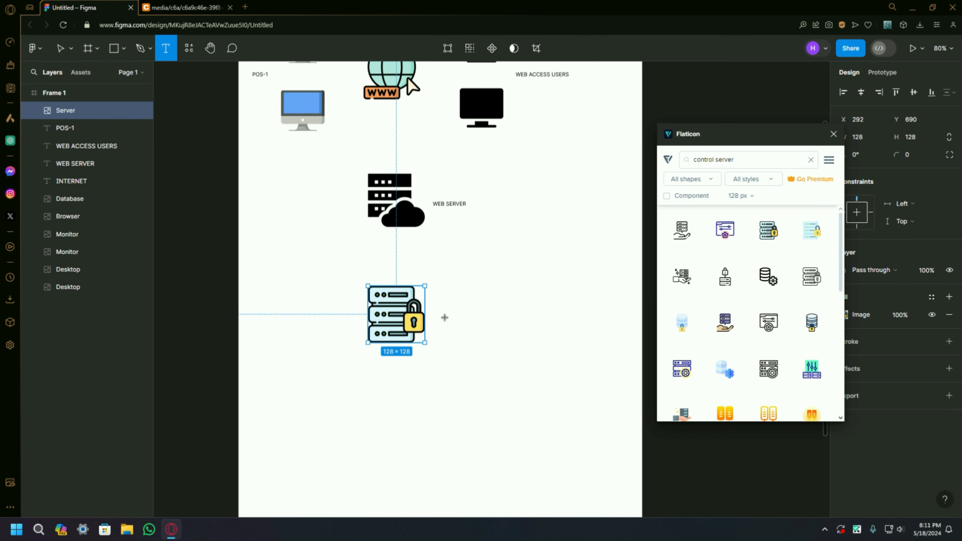
click(444, 323)
text(CONTROL SERVER)
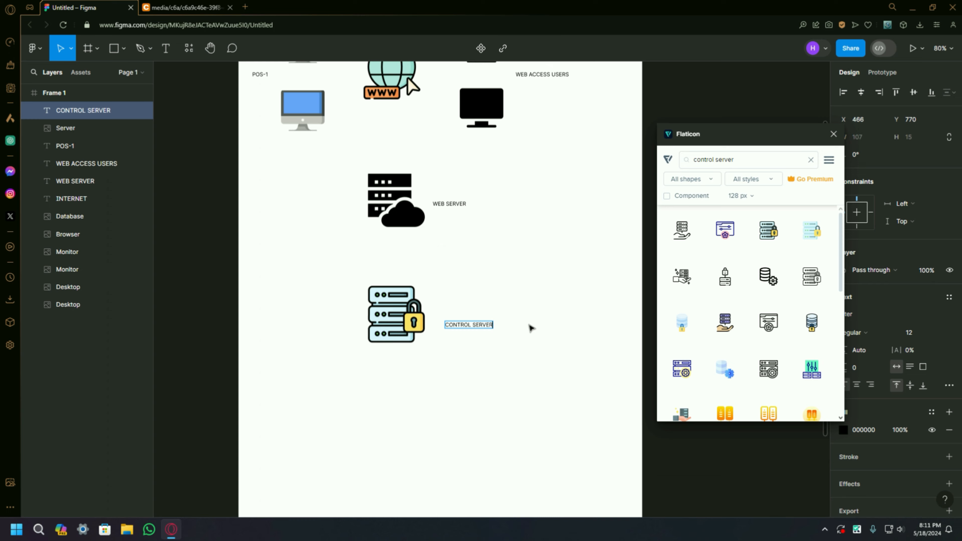
click(531, 326)
Step: Check the reference diagram and search Flaticon for Match servers
click(185, 8)
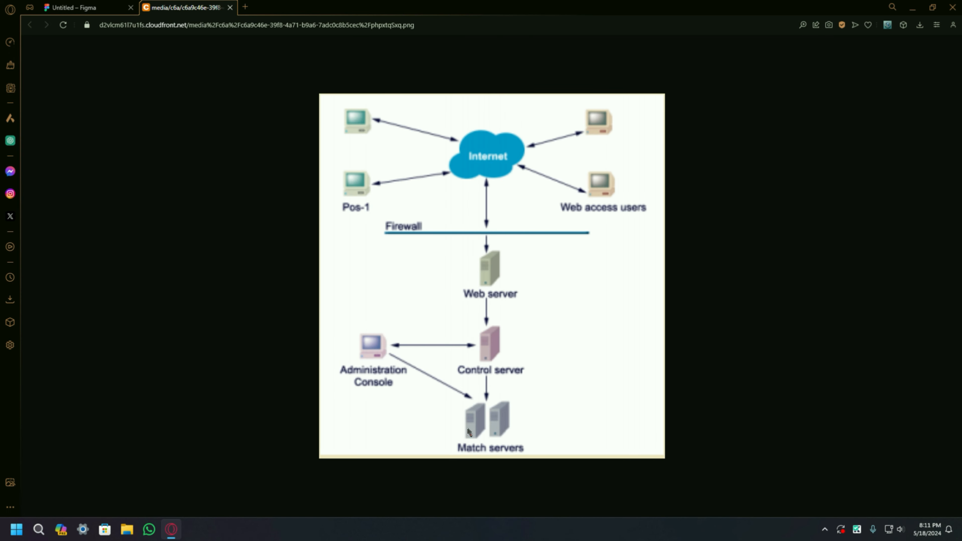
click(94, 7)
triple_click(731, 160)
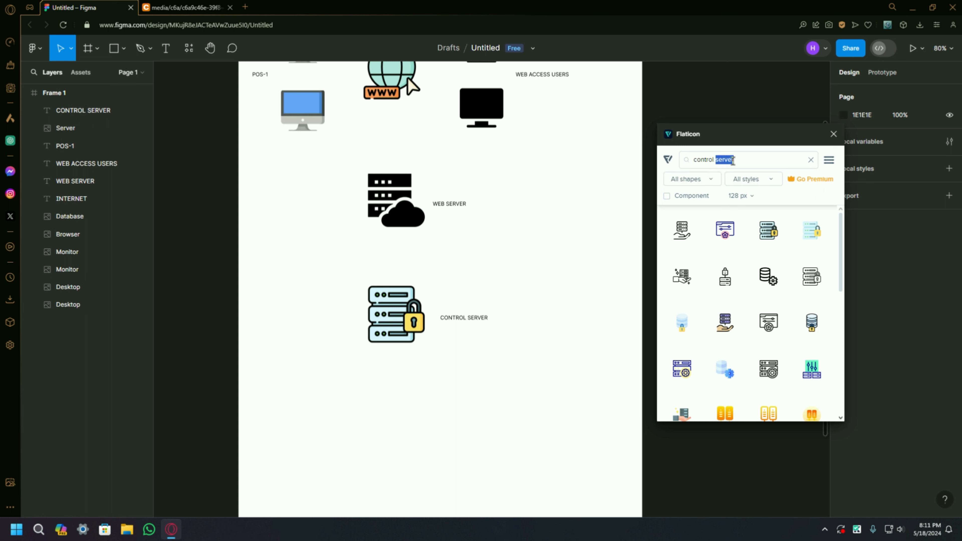
text(Match s)
text(rever)
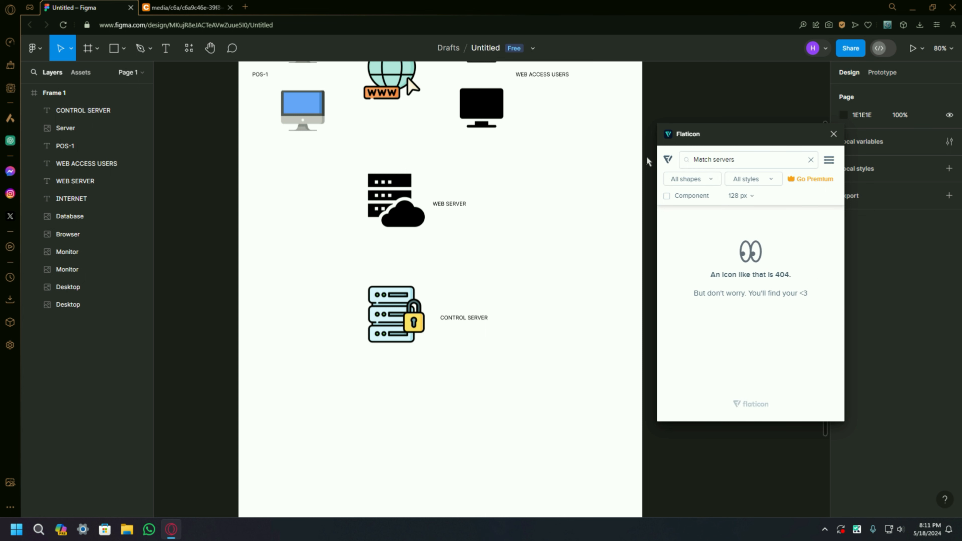
Step: Search Flaticon for servers and place two dark CPU tower icons side by side below the control server
triple_click(731, 161)
text(servers)
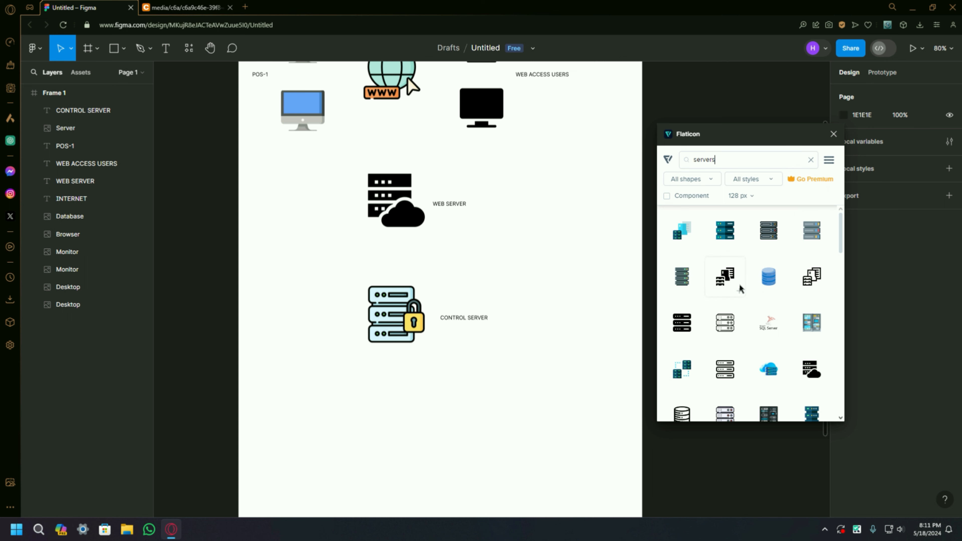
scroll(740, 289, down, 1)
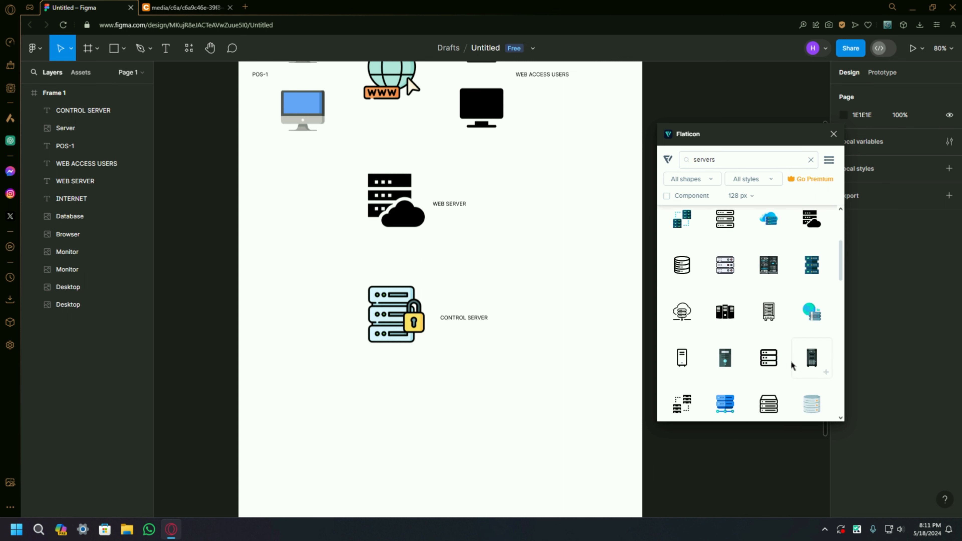
drag(733, 364, 383, 401)
scroll(420, 333, down, 2)
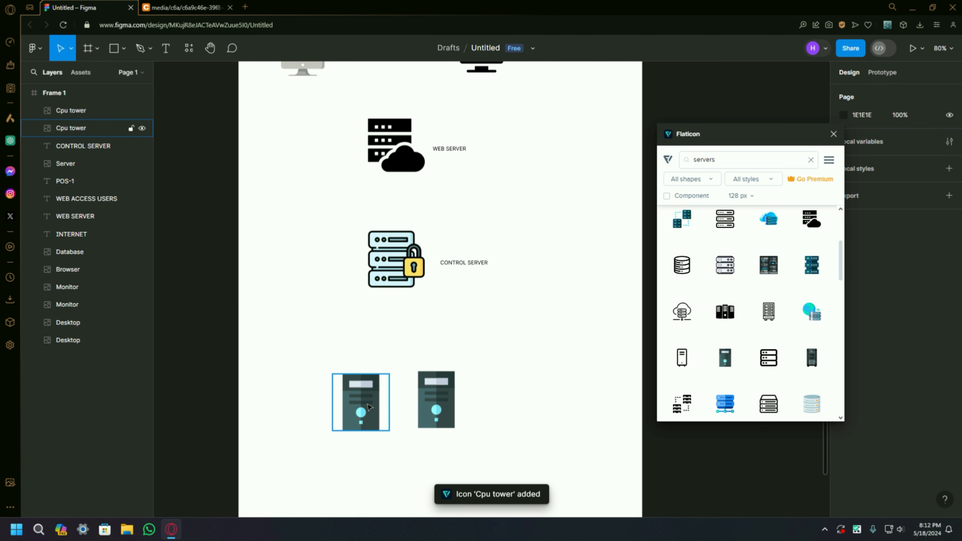
scroll(411, 325, down, 1)
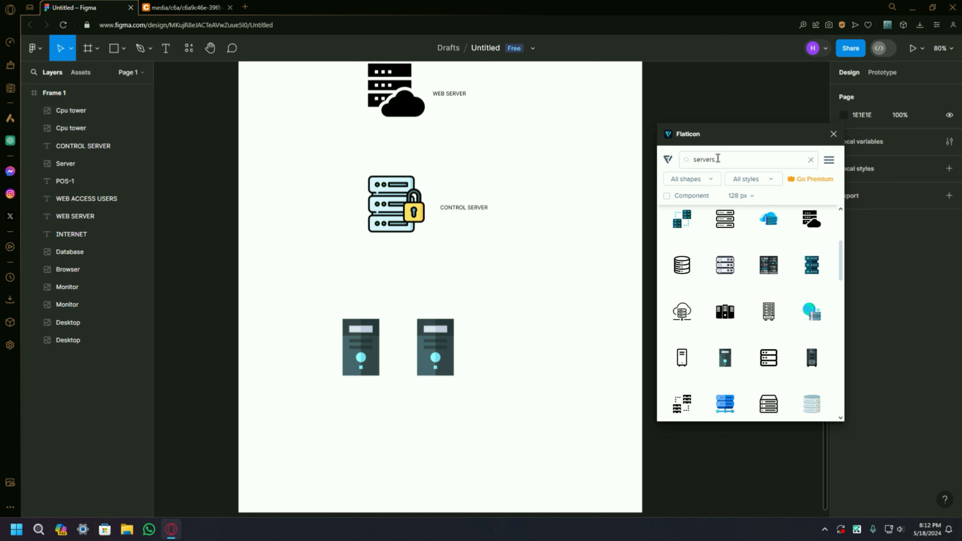
Step: Search Flaticon for admin and place the purple software engineer icon right of the servers, at about X 654, Y 869
key(ctrl+a)
text(admin)
key(Return)
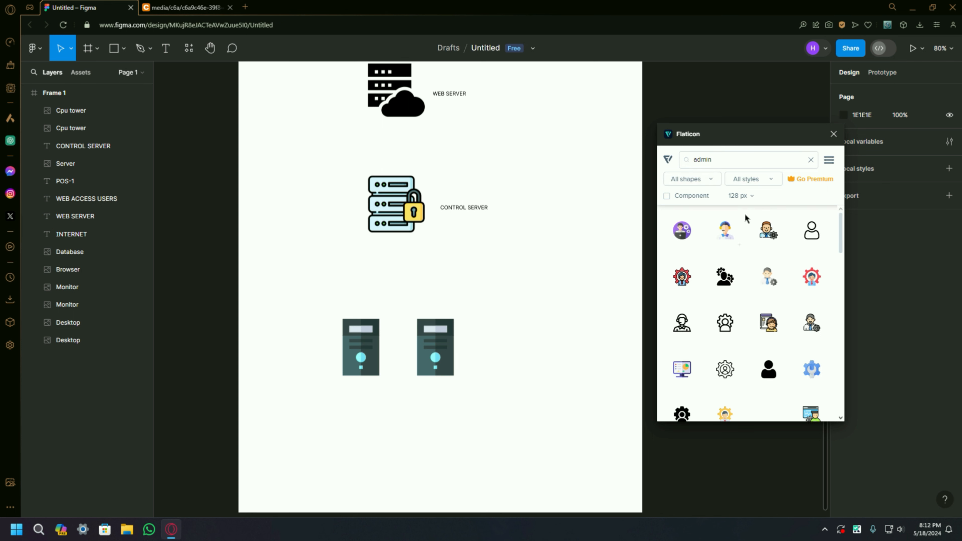
drag(686, 237, 564, 282)
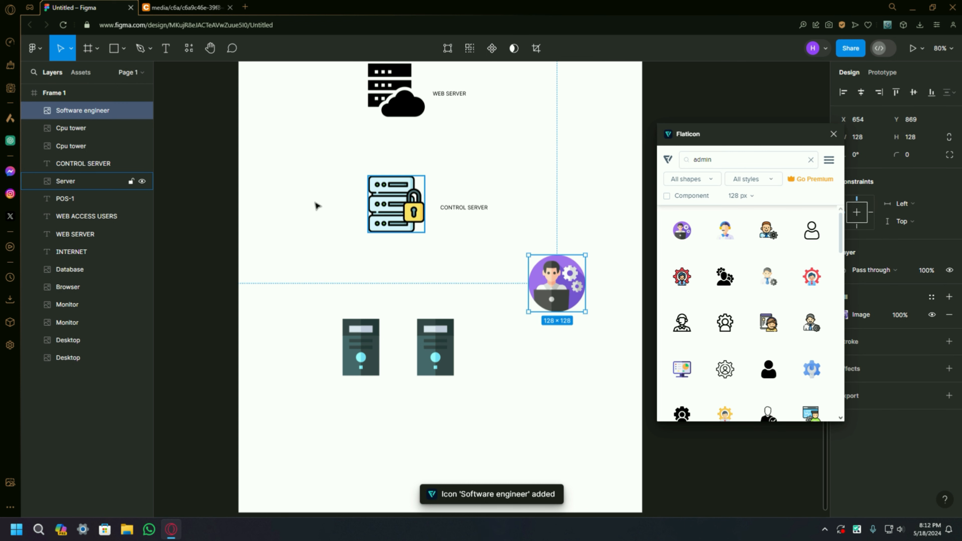
Step: Add the text label MATCH SERVERS below the two CPU tower icons, at about X 330, Y 1218
click(166, 49)
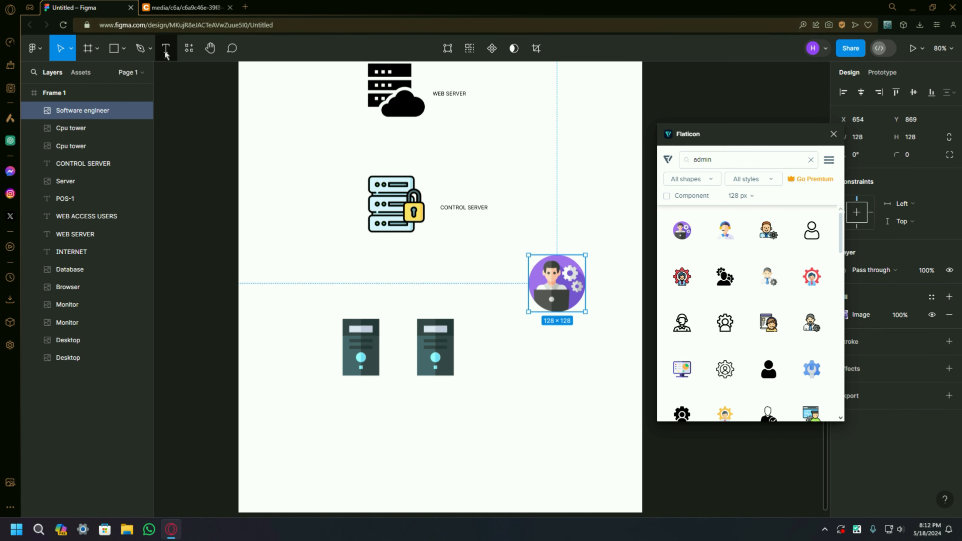
click(386, 408)
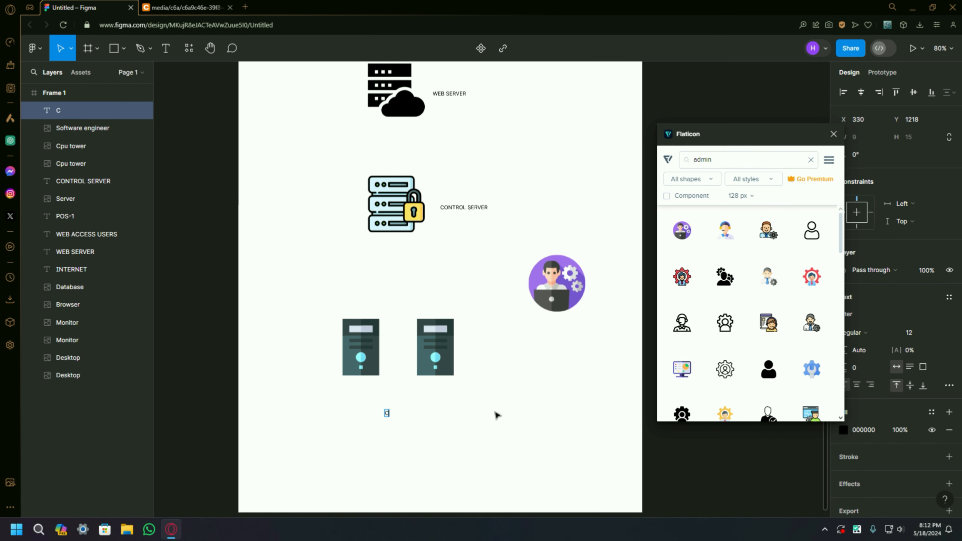
text(MA)
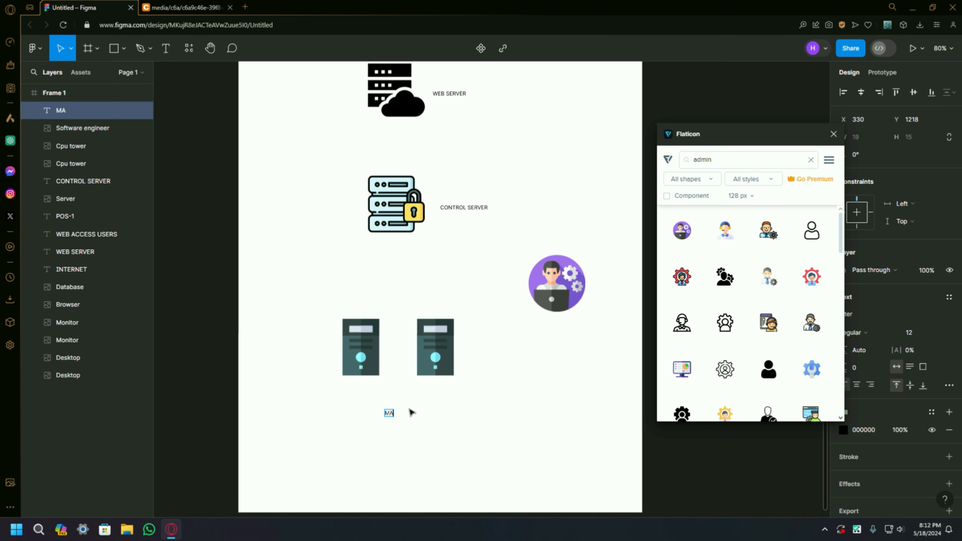
text(TCH SERVE)
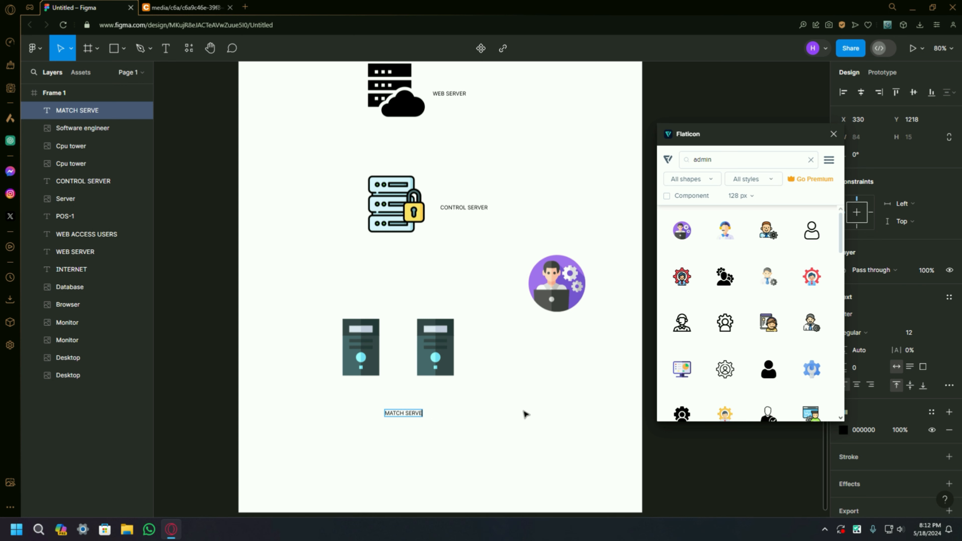
text(RS)
key(Escape)
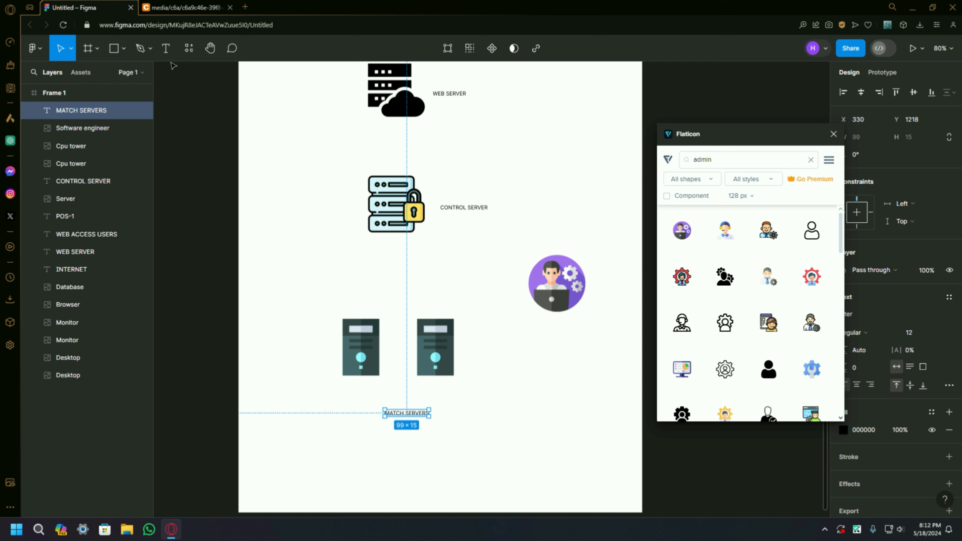
Step: Add the text label ADMINISTRATION CONSOLE just above the purple software engineer icon
key(Return)
click(556, 236)
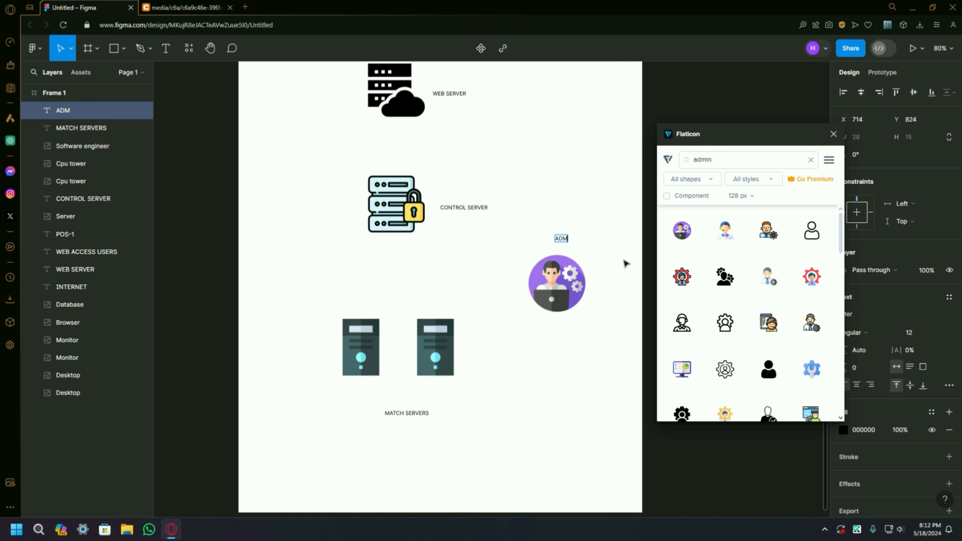
text(ADMINISTRATION CONSOLE)
key(Escape)
drag(590, 241, 568, 238)
click(489, 243)
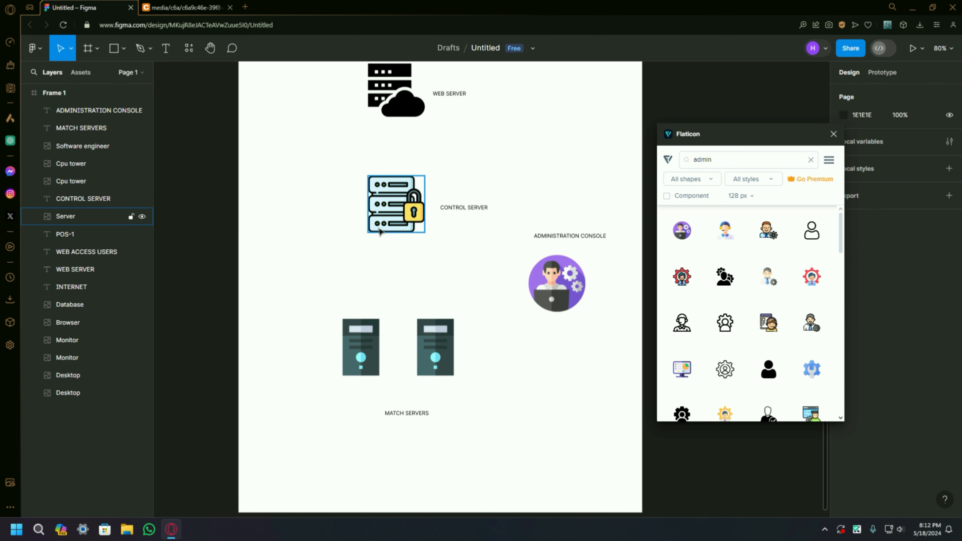
Step: Check the firewall in the reference diagram and draw a near-horizontal line across the frame between the computers and the web server icon
key(ctrl+Tab)
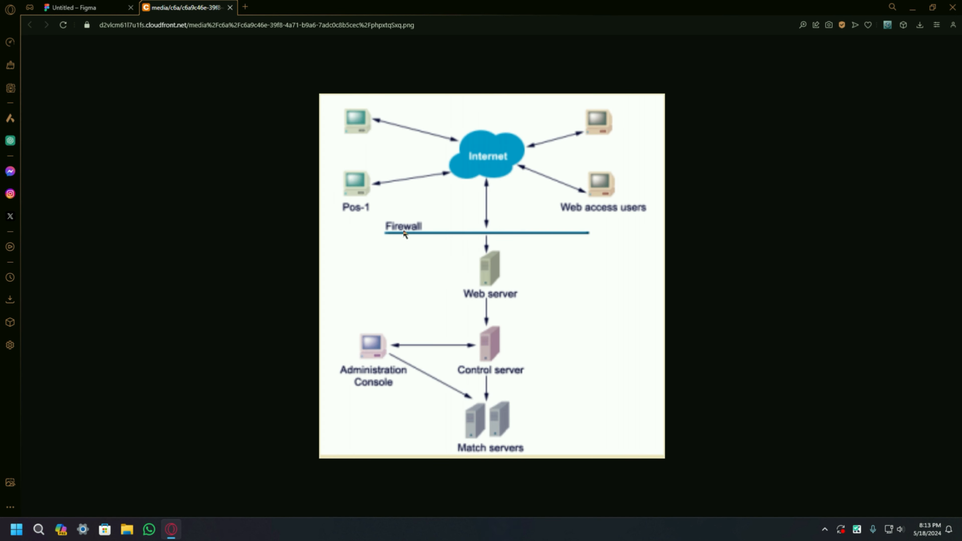
click(94, 5)
scroll(360, 213, up, 2)
scroll(359, 213, down, 2)
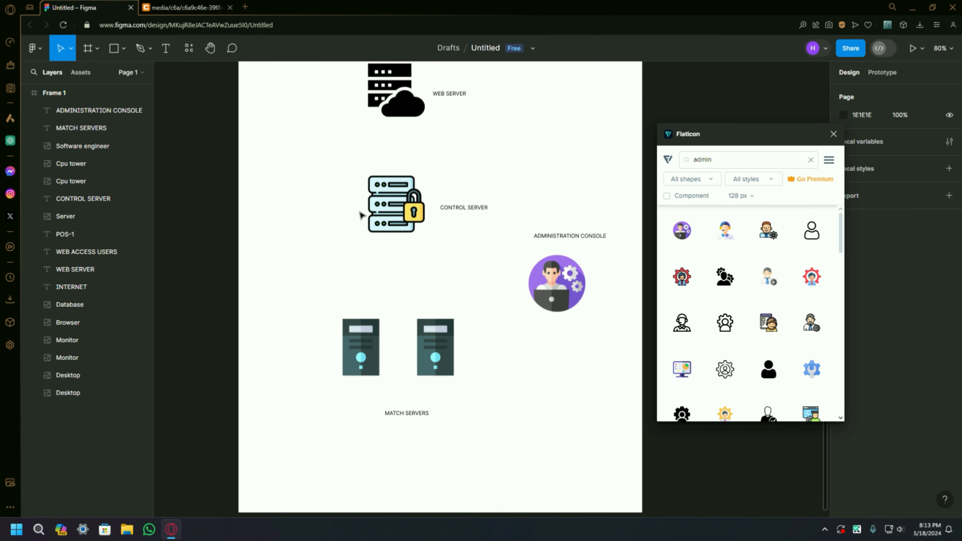
scroll(364, 213, up, 2)
scroll(378, 262, up, 2)
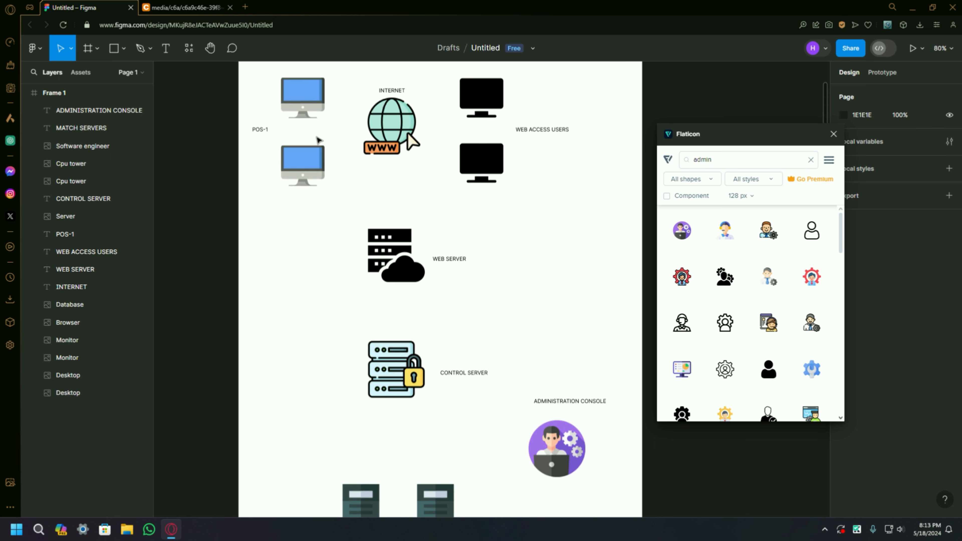
click(124, 54)
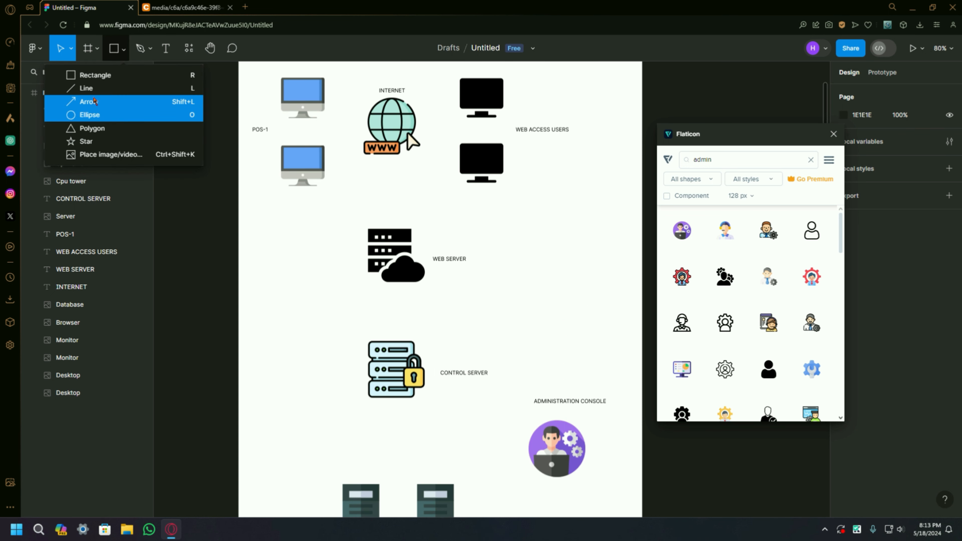
click(84, 91)
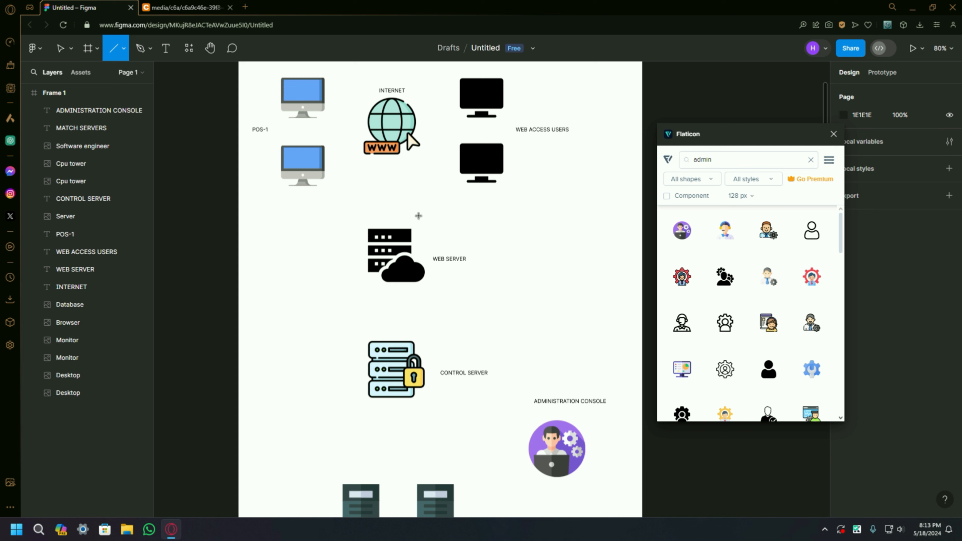
drag(278, 214, 530, 215)
Step: Add the text label FIREWALL just below the left end of the divider line
key(t)
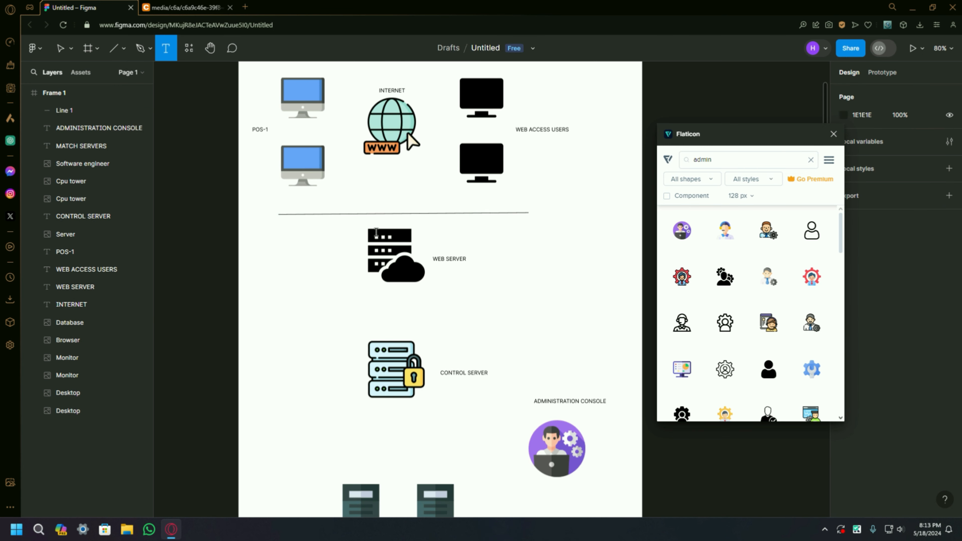
click(297, 235)
text(FIREWALL)
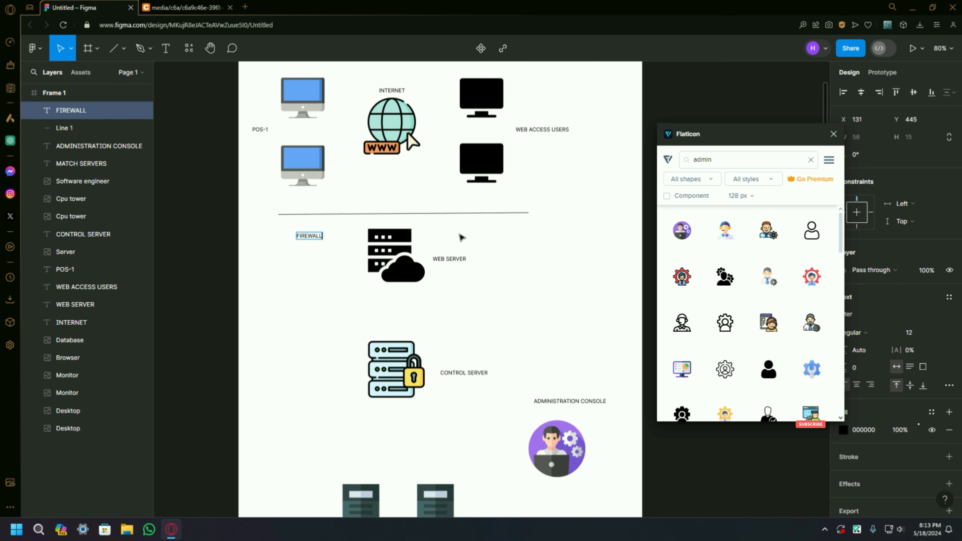
click(371, 256)
Step: Review the whole frame and compare its icons, labels and connections with the reference diagram
scroll(371, 256, left, 2)
scroll(383, 260, down, 4)
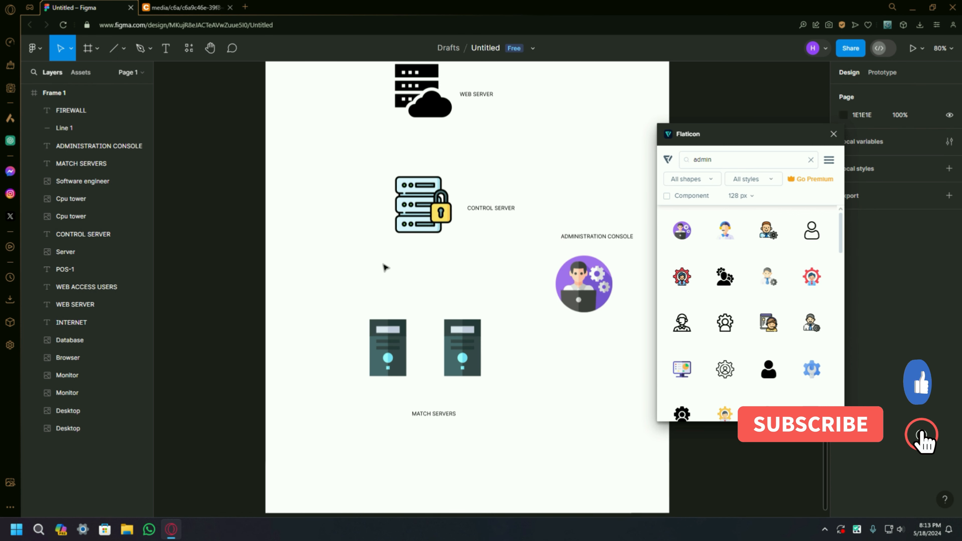
scroll(393, 285, up, 7)
scroll(436, 246, down, 4)
scroll(462, 454, up, 1)
scroll(244, 71, down, 1)
key(ctrl+Tab)
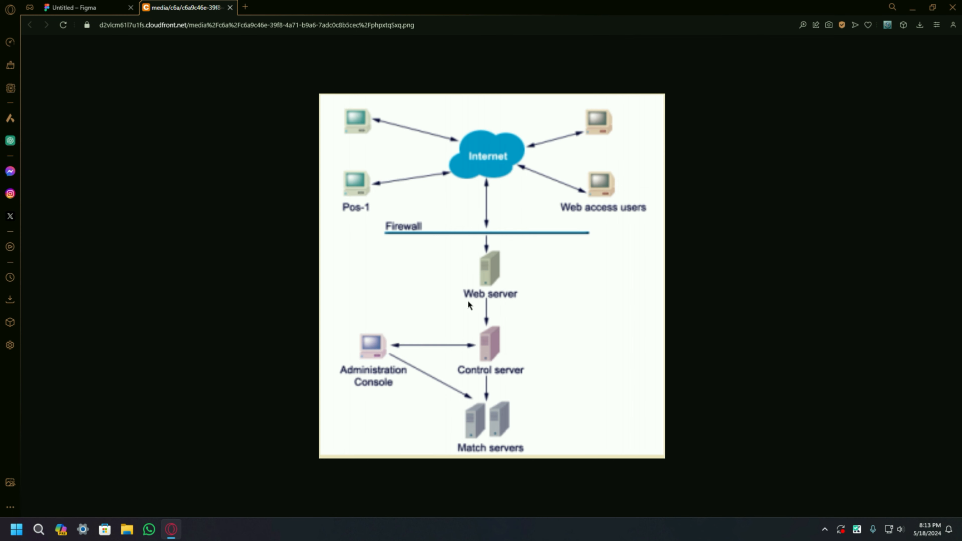
click(86, 9)
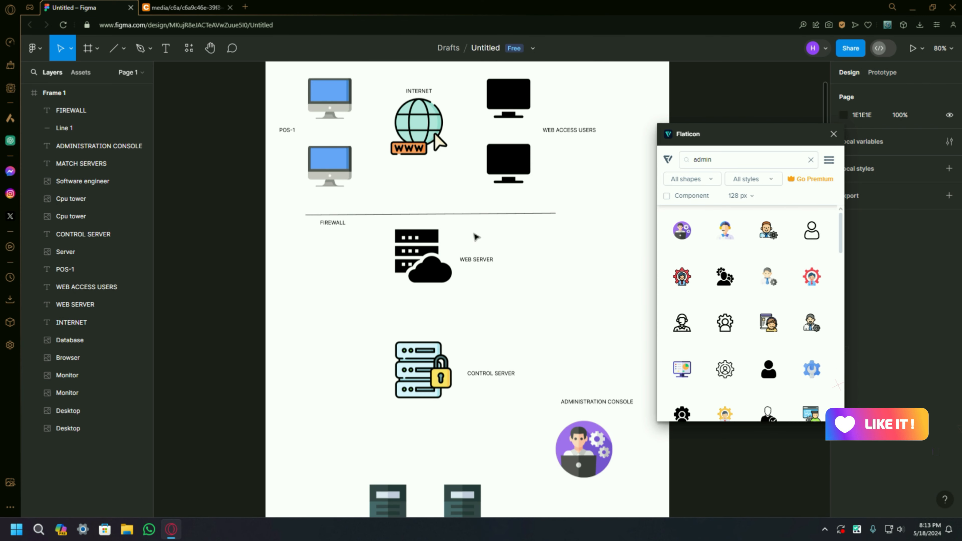
scroll(706, 213, down, 1)
scroll(487, 246, up, 1)
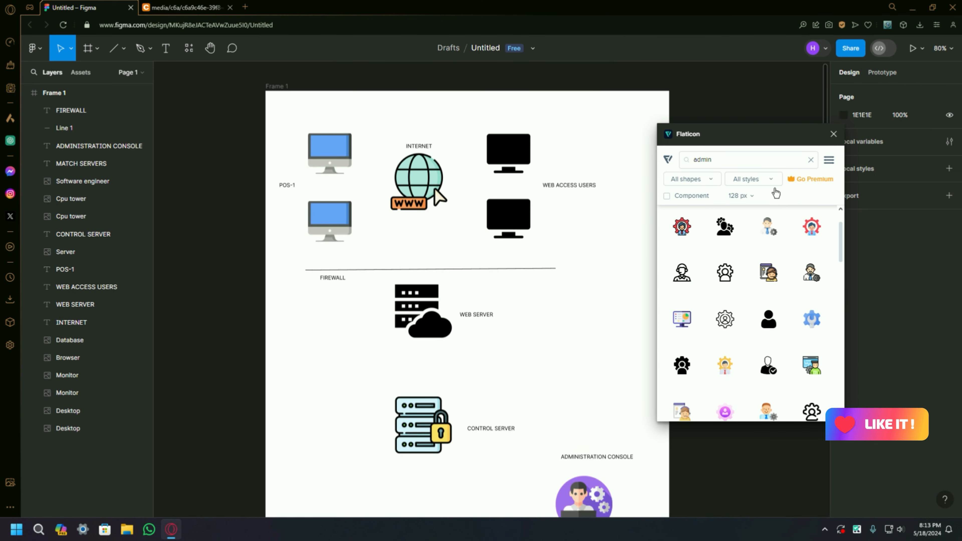
Step: Close the Flaticon plugin and look over the full diagram layout
click(833, 134)
scroll(445, 260, down, 1)
scroll(445, 259, up, 1)
scroll(446, 262, down, 3)
scroll(417, 320, down, 1)
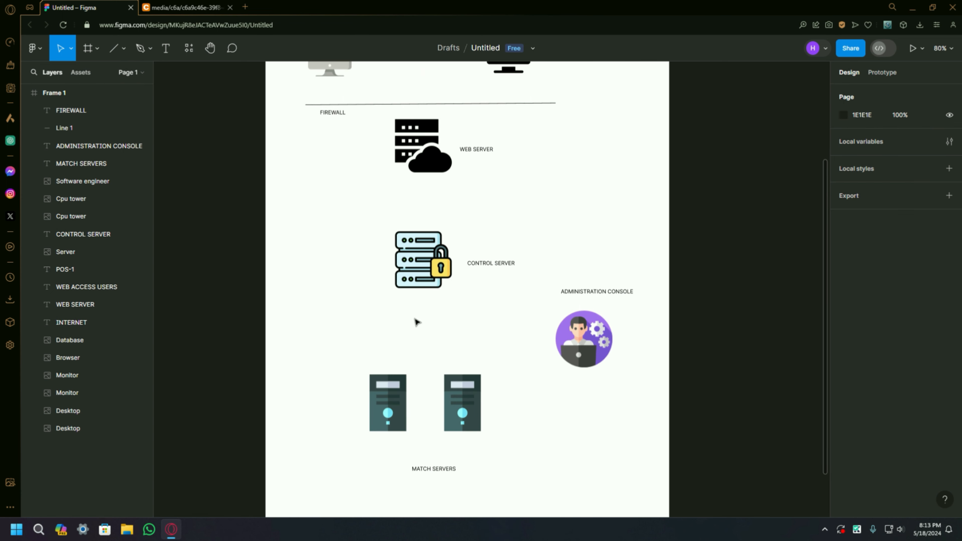
scroll(417, 322, up, 1)
scroll(385, 288, up, 4)
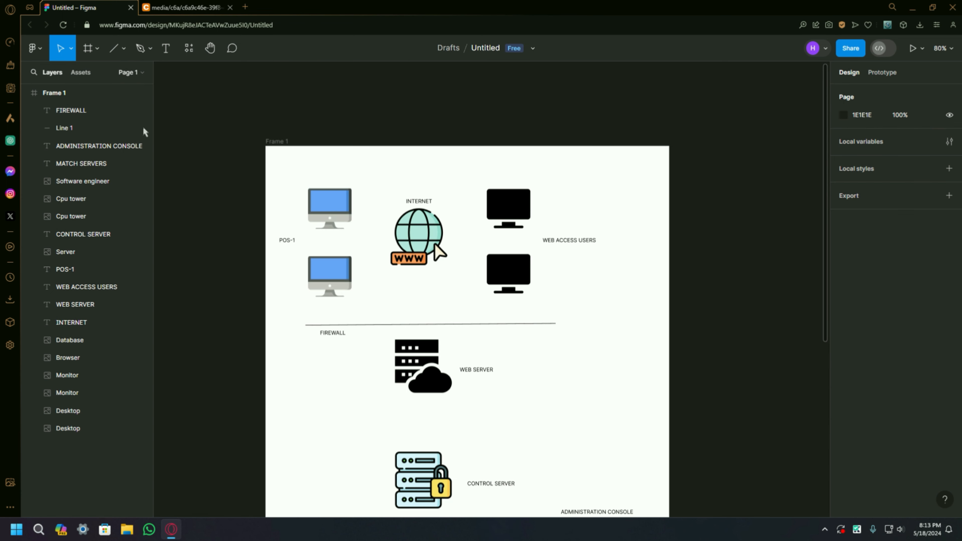
Step: Draw a straight vertical Pen line from the internet globe icon through the firewall line to the web server icon
click(149, 49)
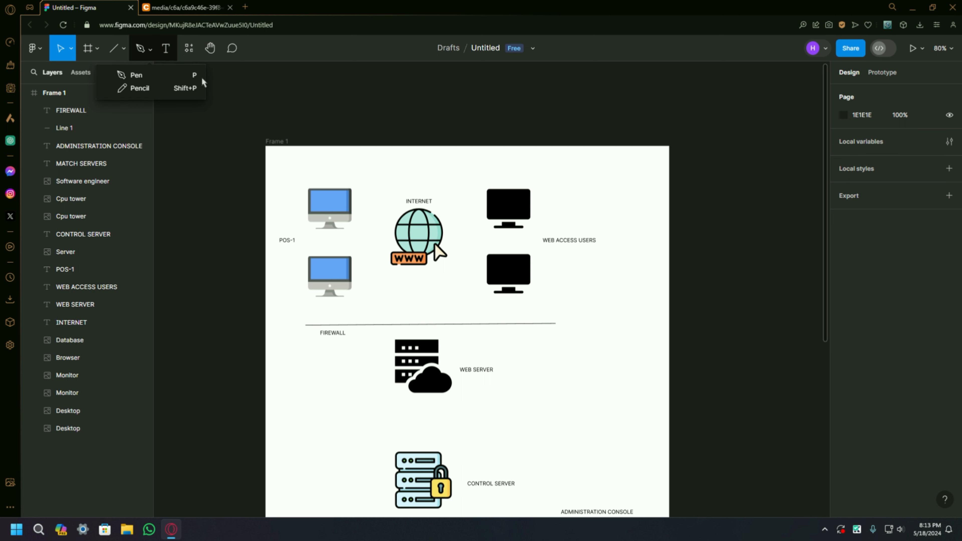
click(137, 75)
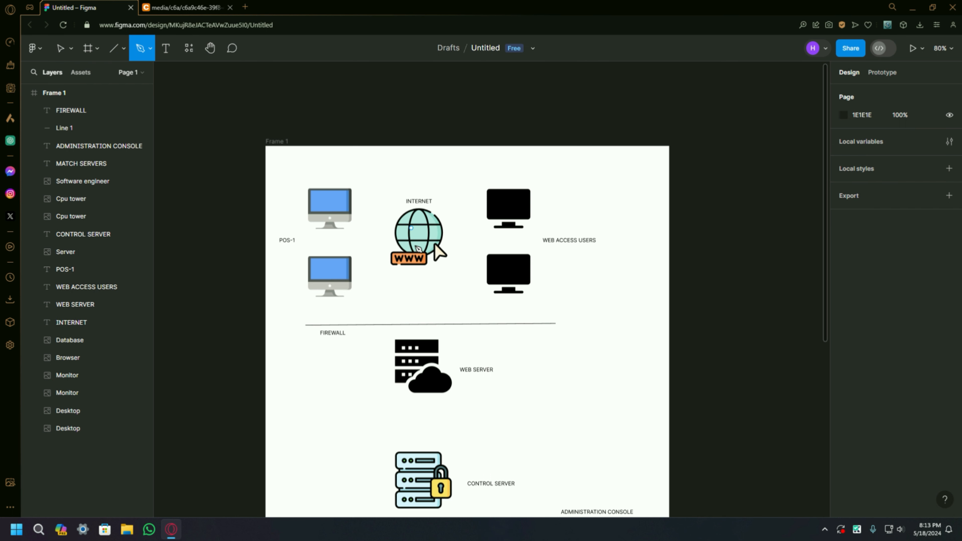
scroll(424, 235, down, 3)
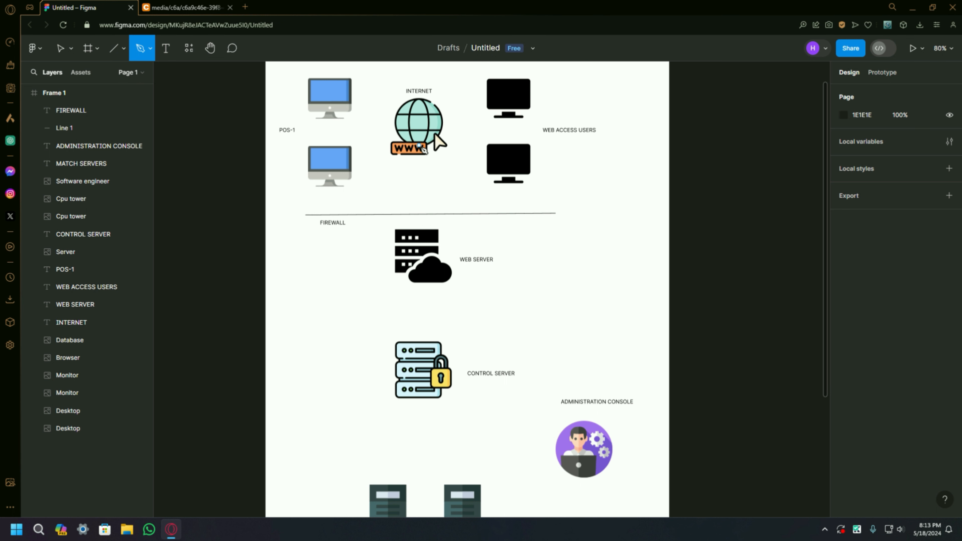
click(418, 145)
click(420, 230)
ctrl+click(419, 241)
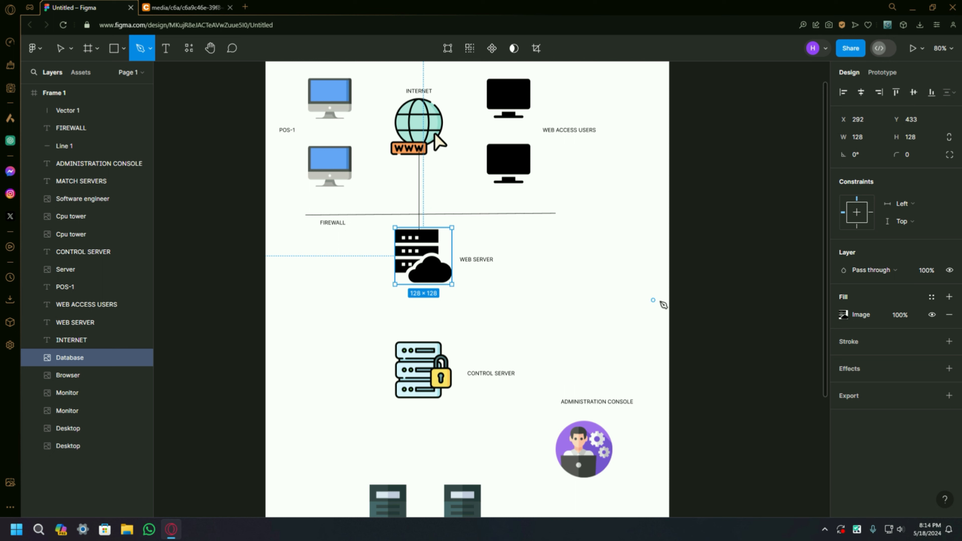
Step: Draw a vertical Pen line from the bottom of the web server icon to the top of the control server icon
click(412, 283)
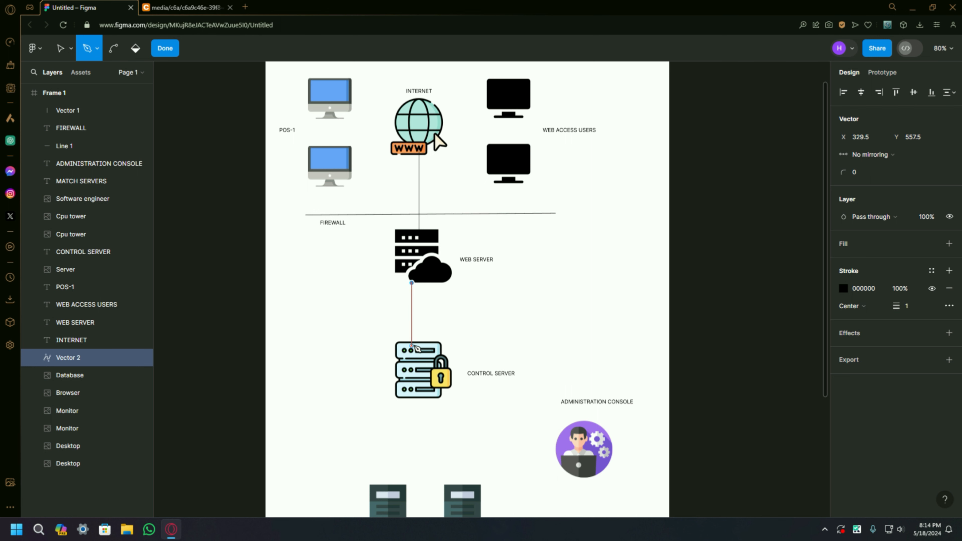
click(414, 345)
right_click(469, 343)
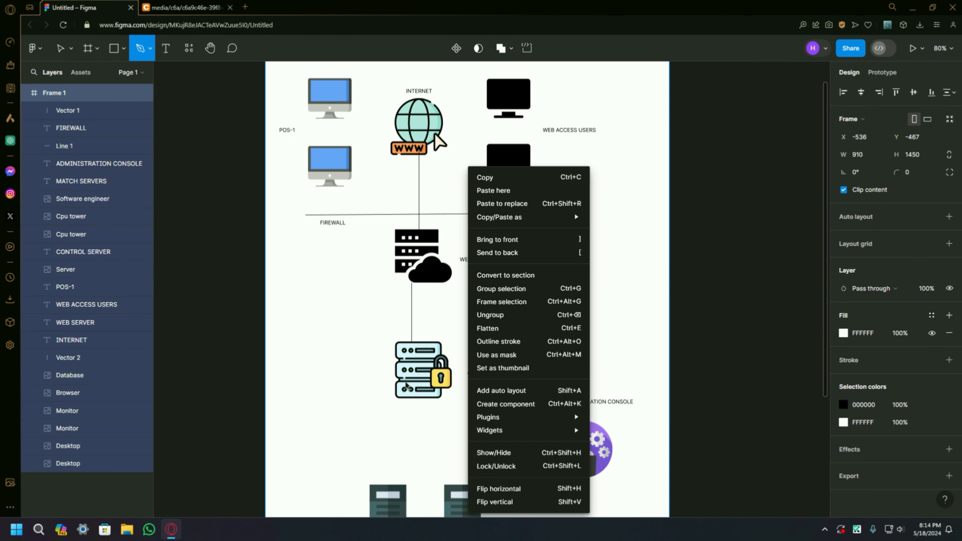
key(Escape)
Step: Check the reference diagram and draw a vertical Pen line from the control server icon down to between the two CPU tower icons
scroll(361, 387, down, 3)
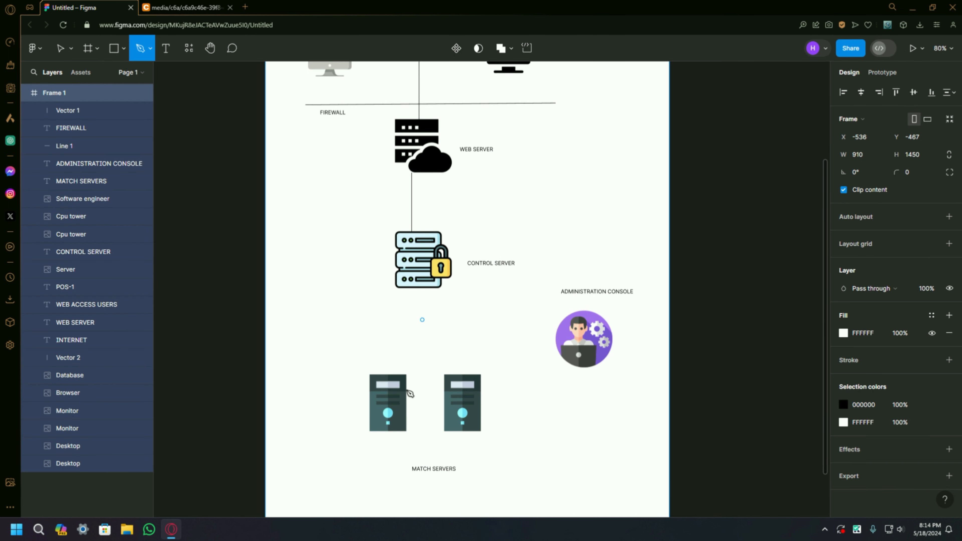
click(183, 8)
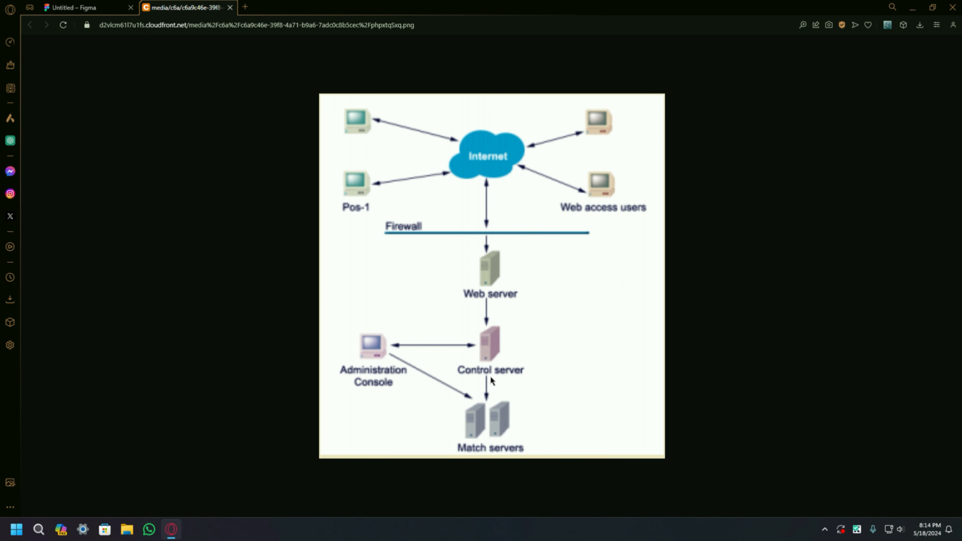
click(88, 8)
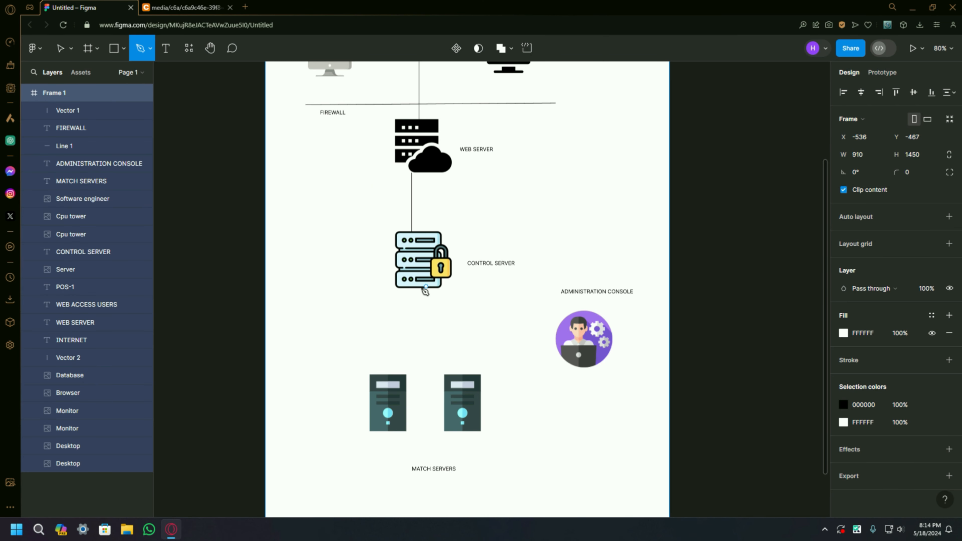
click(420, 286)
click(420, 310)
key(ctrl+z)
click(419, 366)
click(419, 367)
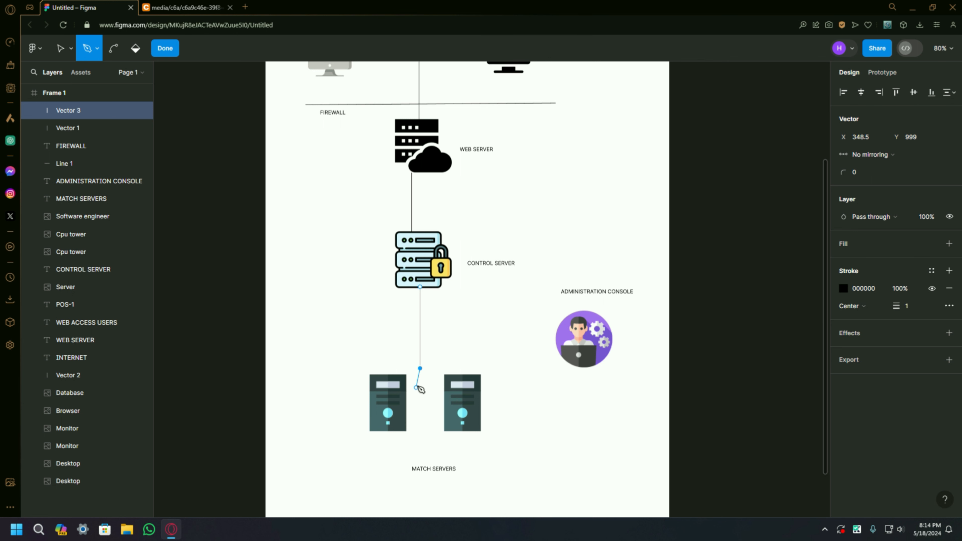
right_click(449, 362)
click(370, 353)
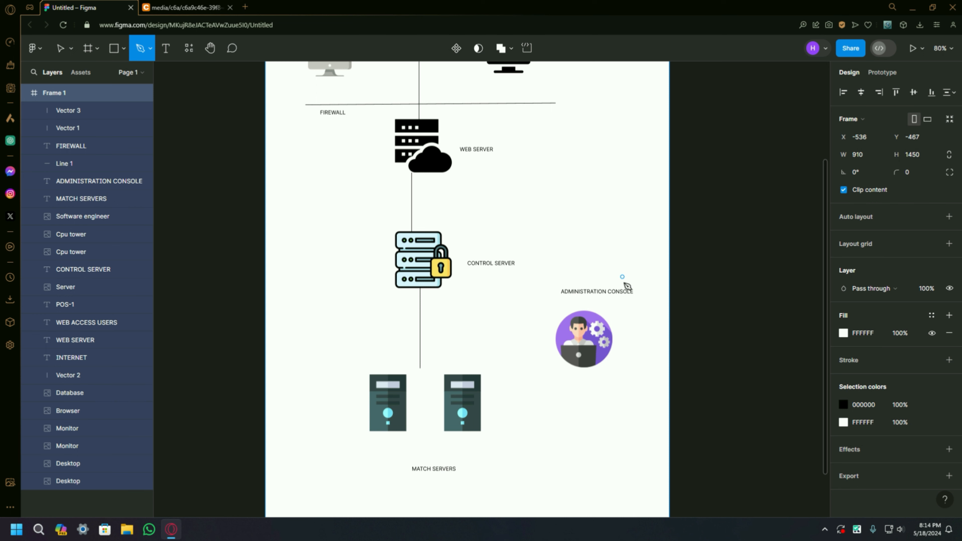
Step: Check the reference diagram and draw a diagonal Pen line from the right CPU tower icon to the administration console icon
click(186, 8)
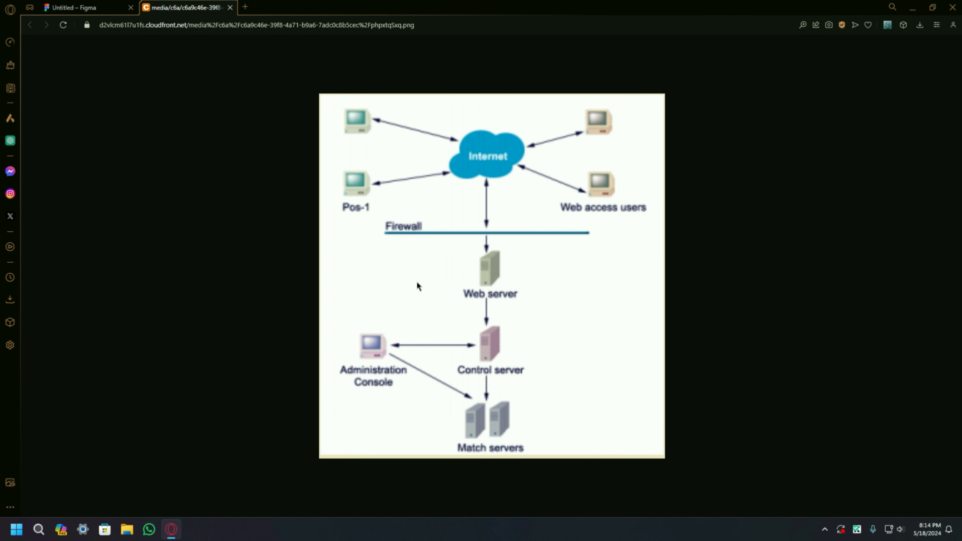
click(98, 7)
click(481, 412)
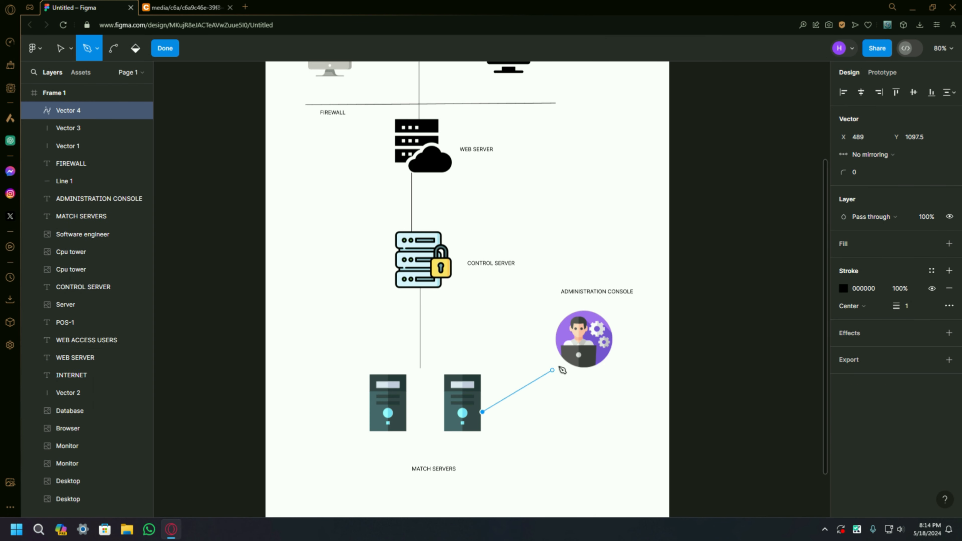
click(563, 360)
right_click(565, 361)
Step: Check the administration console's connections in the reference diagram
click(204, 5)
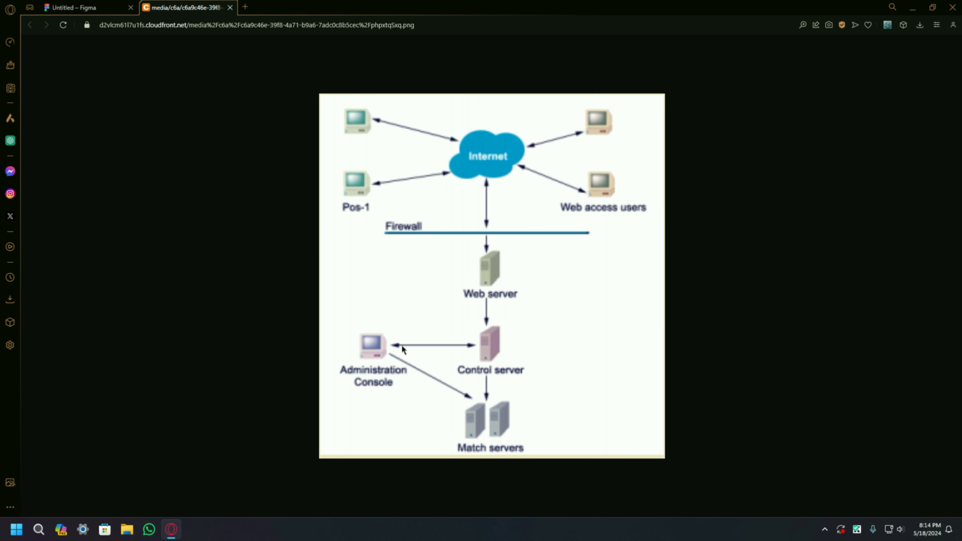
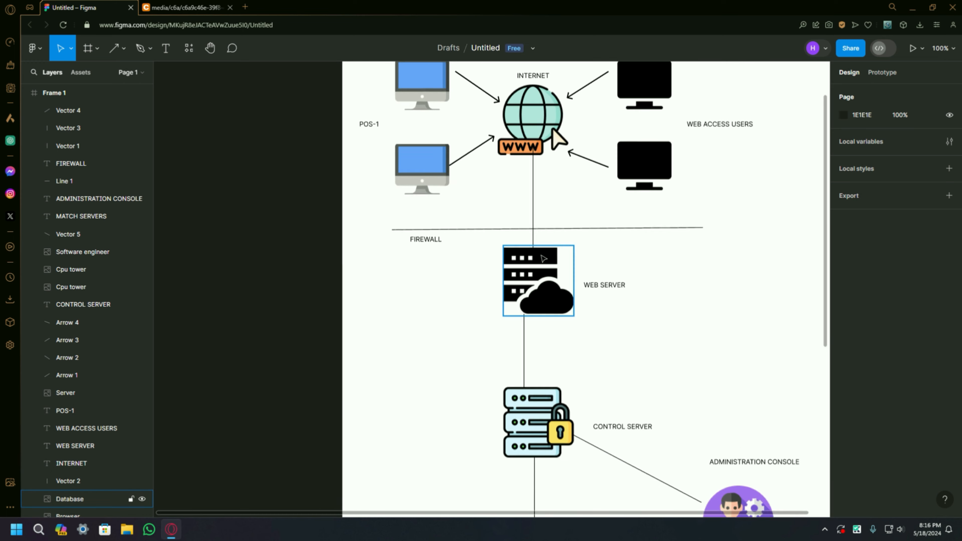
Step: Move the MATCH SERVERS label up so it sits closer beneath the two CPU tower icons
scroll(524, 270, up, 1)
scroll(514, 271, up, 3)
scroll(431, 294, down, 2)
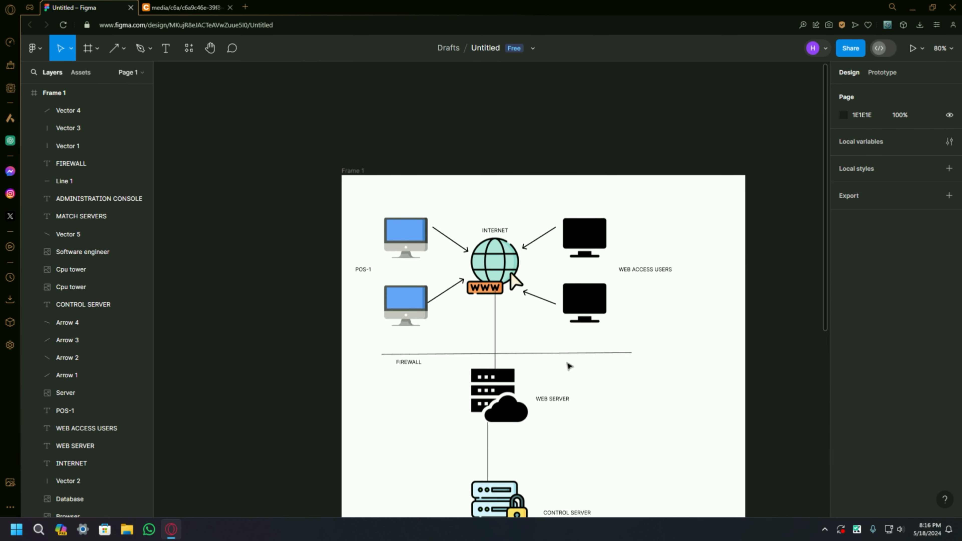
scroll(561, 382, down, 5)
scroll(560, 382, up, 2)
scroll(562, 382, down, 3)
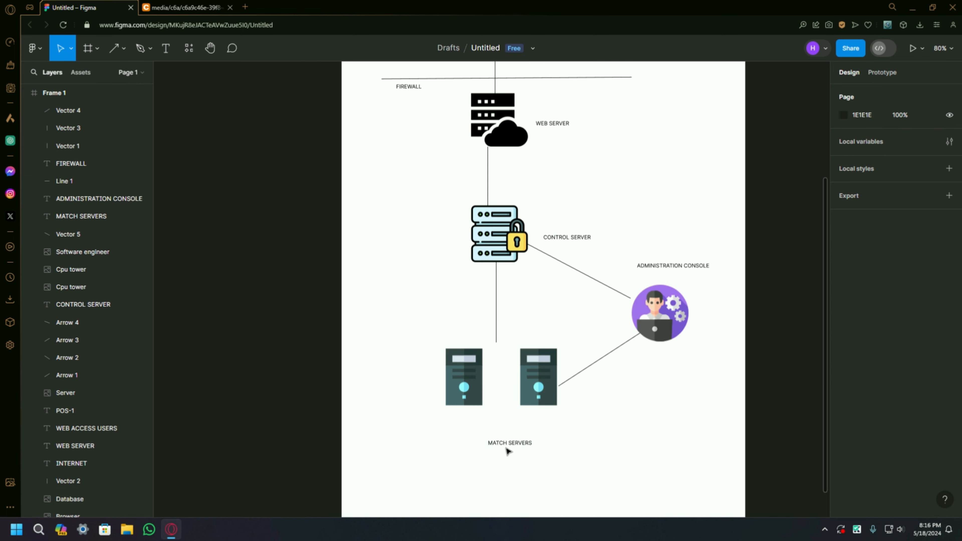
drag(506, 445, 501, 426)
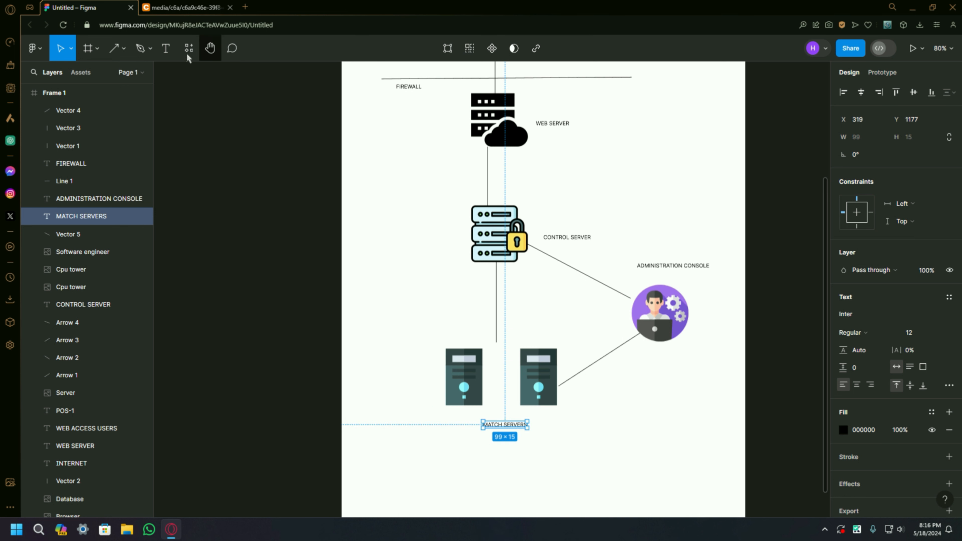
click(283, 178)
Step: Search the plugins for Motion and run Motion - UI and Games animation
scroll(397, 196, up, 4)
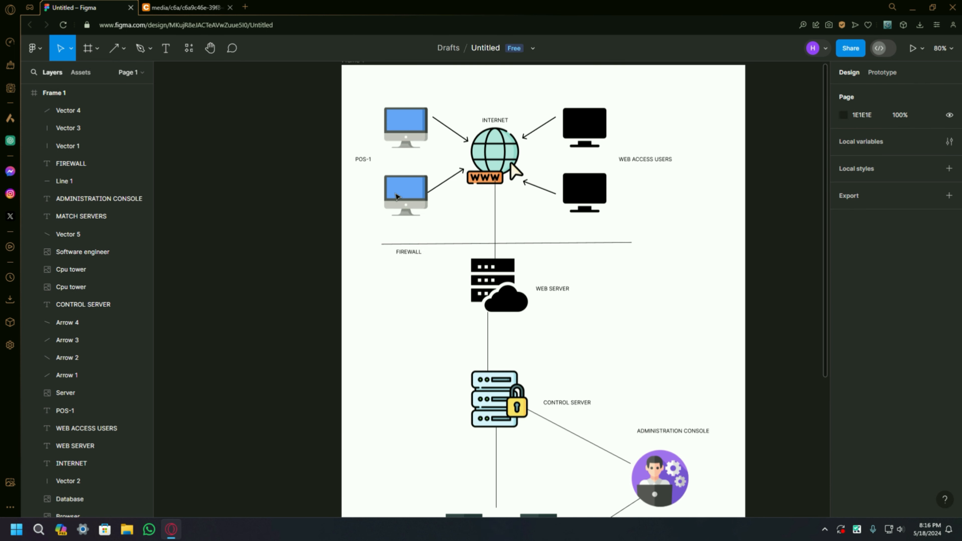
click(189, 48)
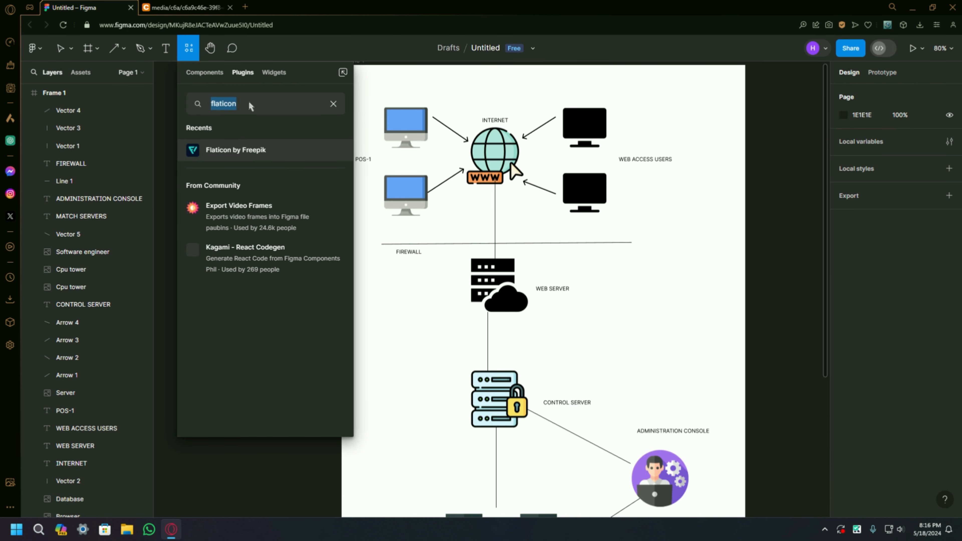
text(Motion)
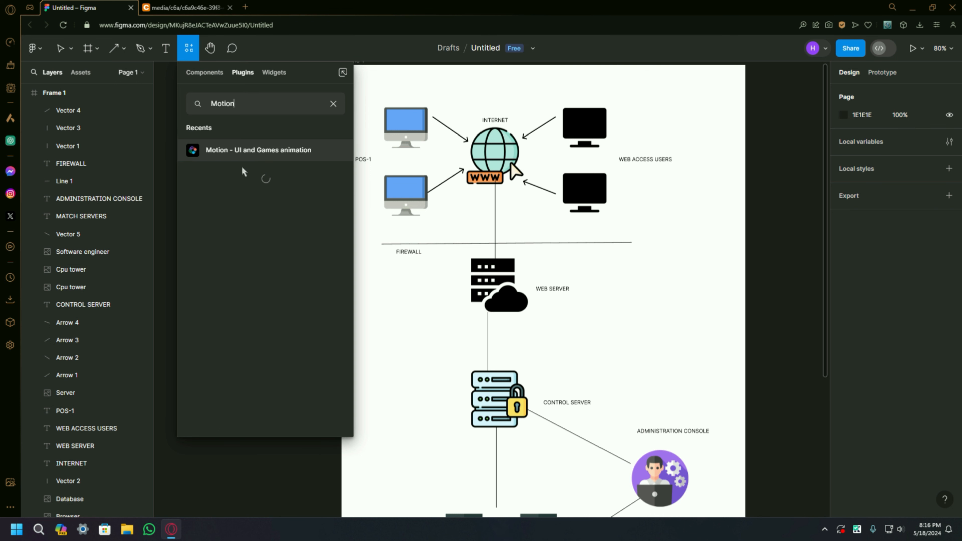
click(221, 159)
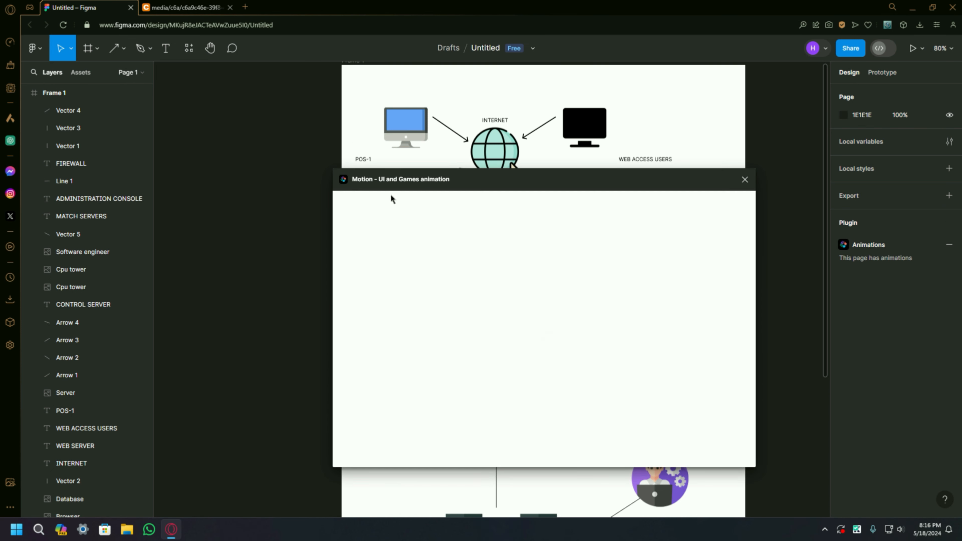
Step: Move the Motion plugin window clear of the internet icon and the computers in the upper diagram
scroll(305, 167, down, 1)
mouse_move(394, 182)
mouse_down()
mouse_move(434, 191)
mouse_move(383, 169)
mouse_up()
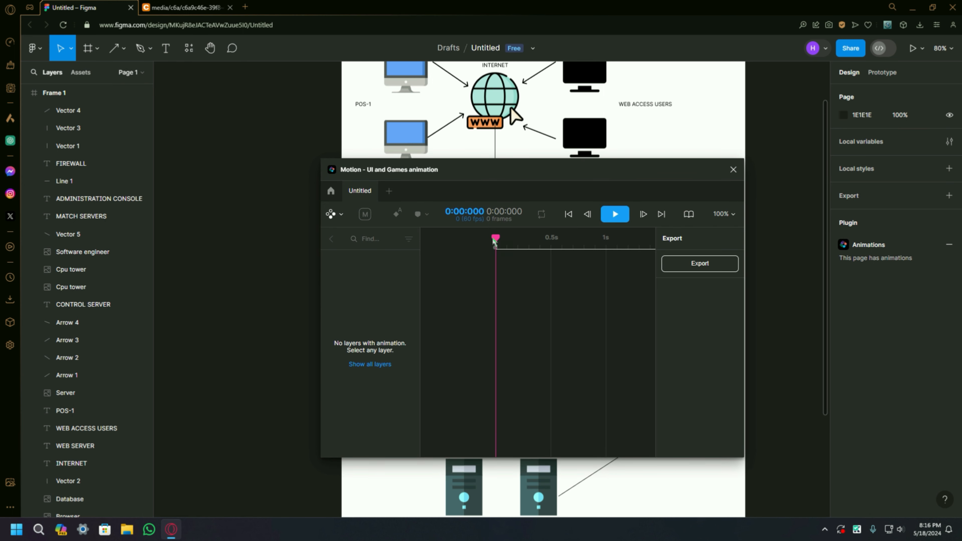
drag(496, 169, 690, 178)
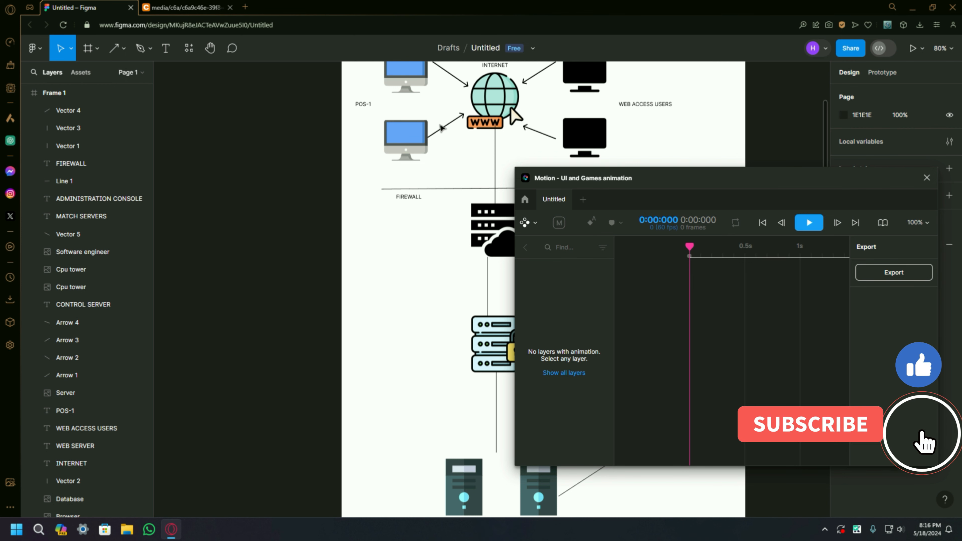
scroll(424, 197, up, 3)
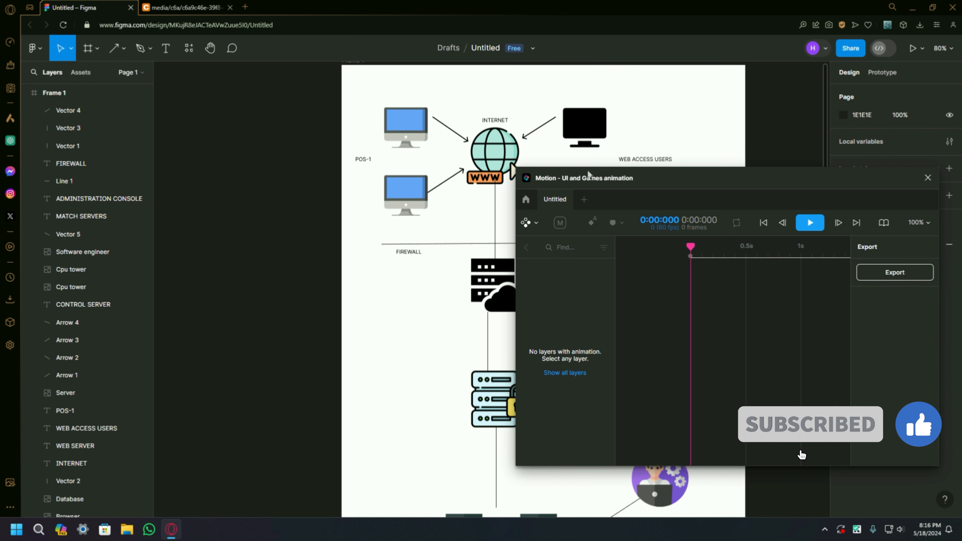
drag(544, 181, 568, 151)
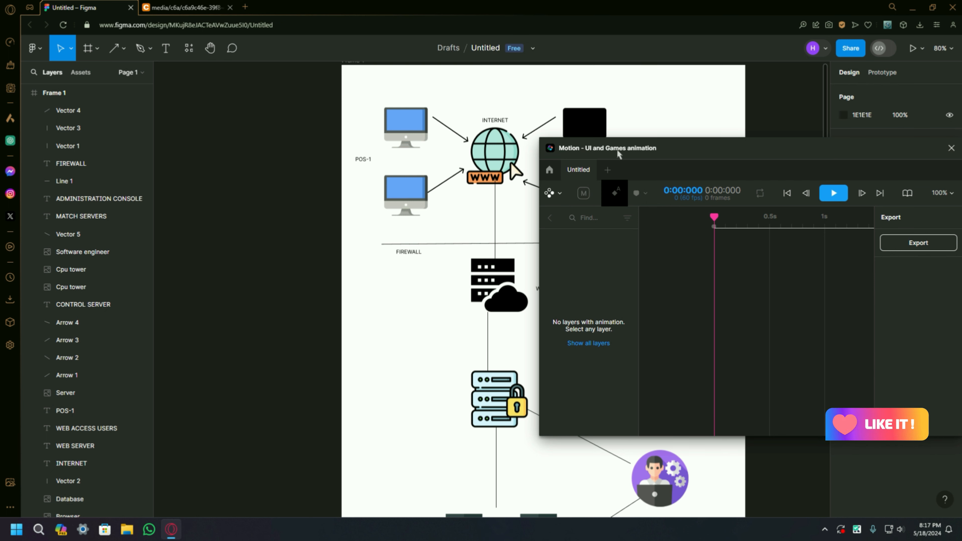
drag(617, 151, 602, 230)
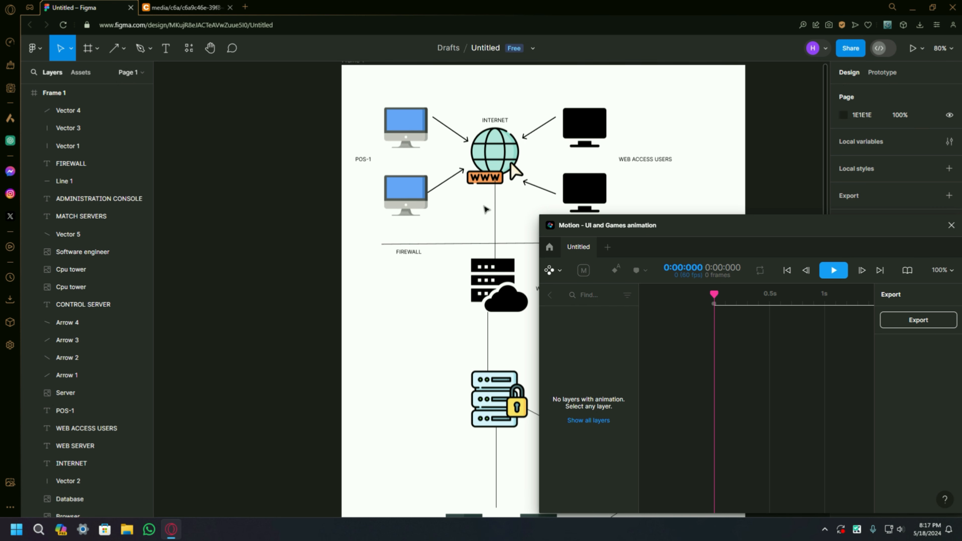
Step: Add an ellipse beside the FIREWALL label and shrink it to about 36 × 29
scroll(486, 447, down, 3)
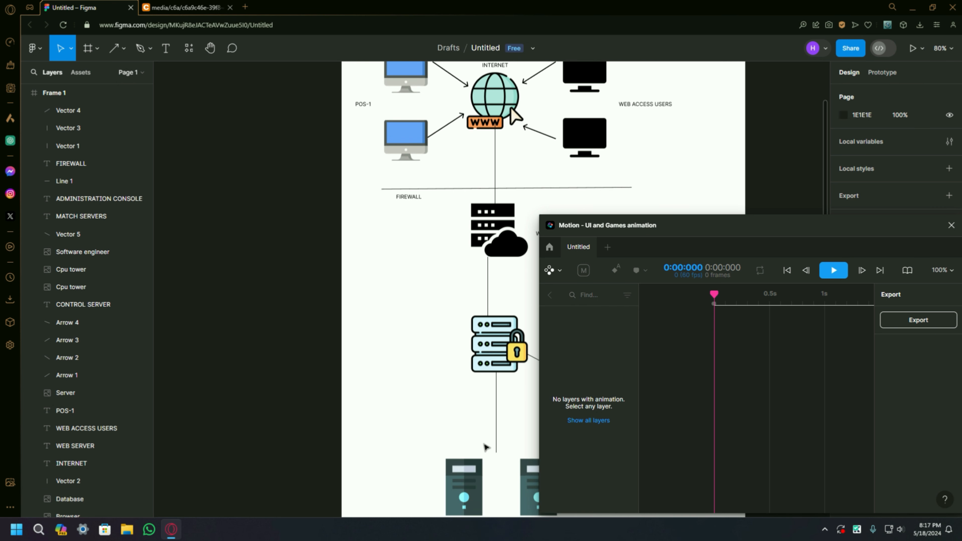
scroll(485, 448, up, 6)
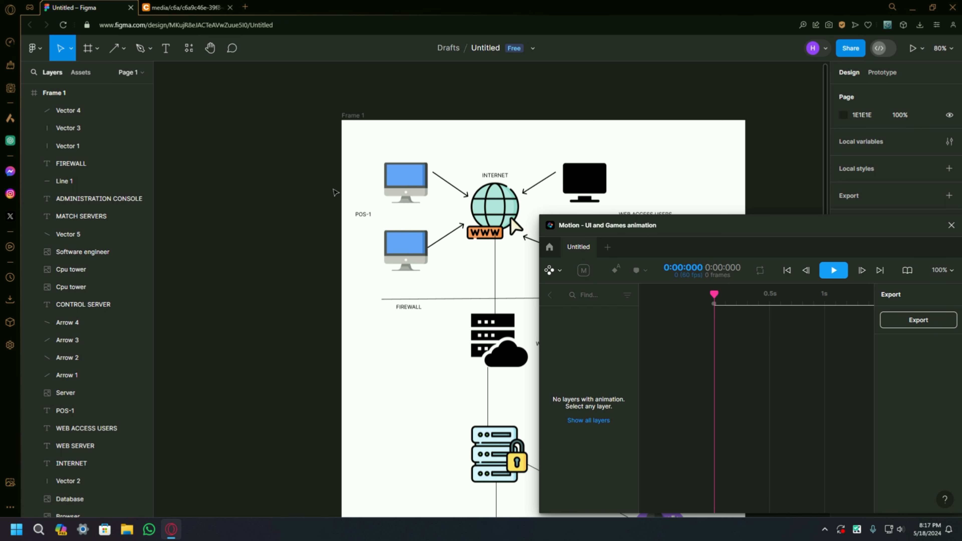
click(123, 48)
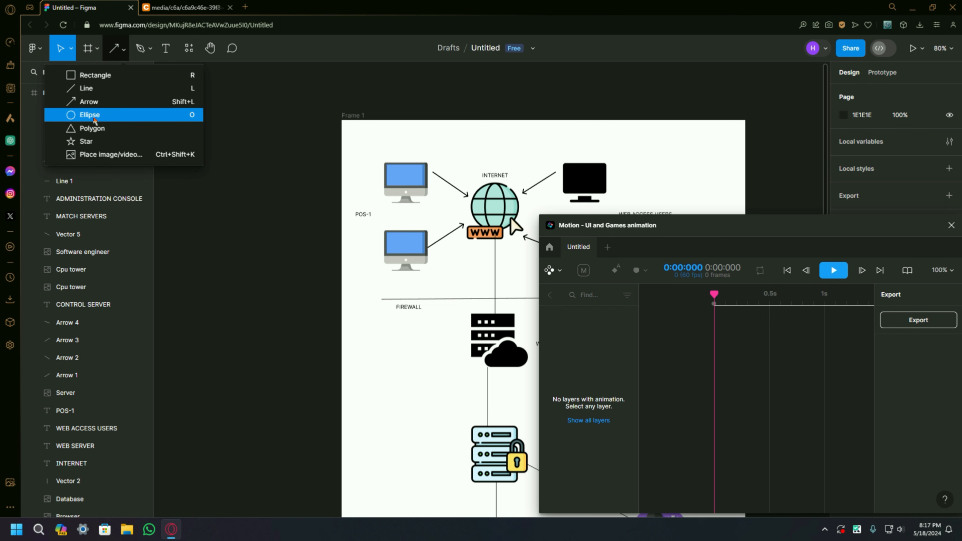
click(93, 120)
click(373, 333)
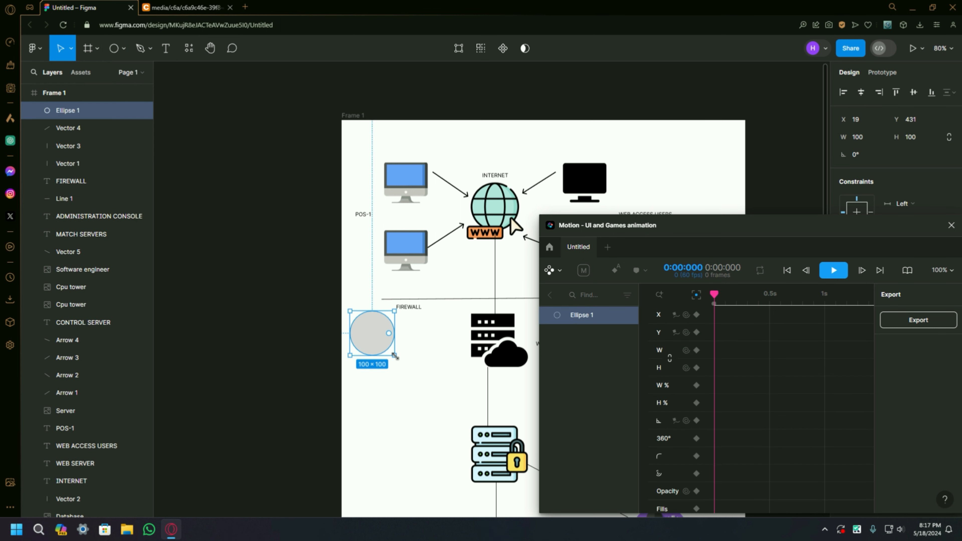
drag(394, 356, 376, 331)
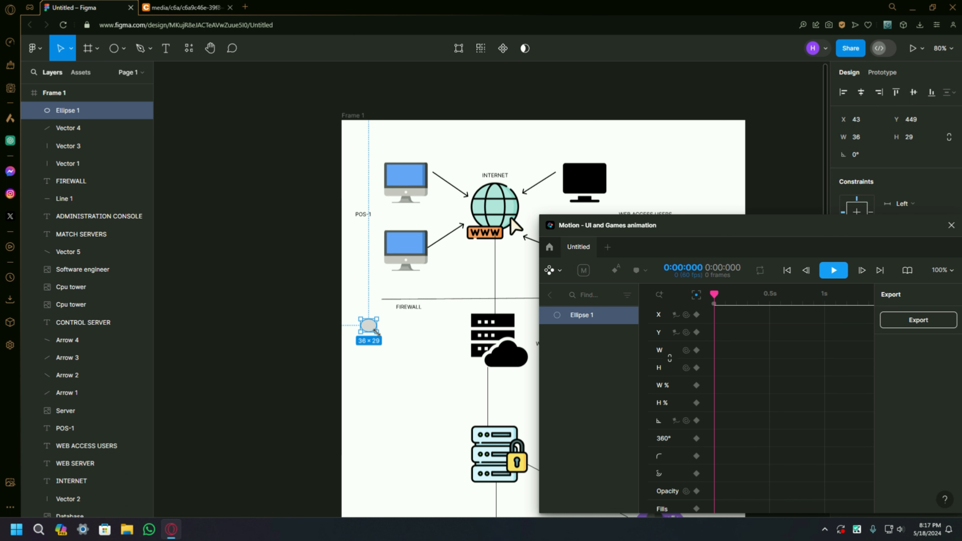
Step: Move the Motion window off the design properties and fill the ellipse with red E92222
drag(642, 237, 420, 375)
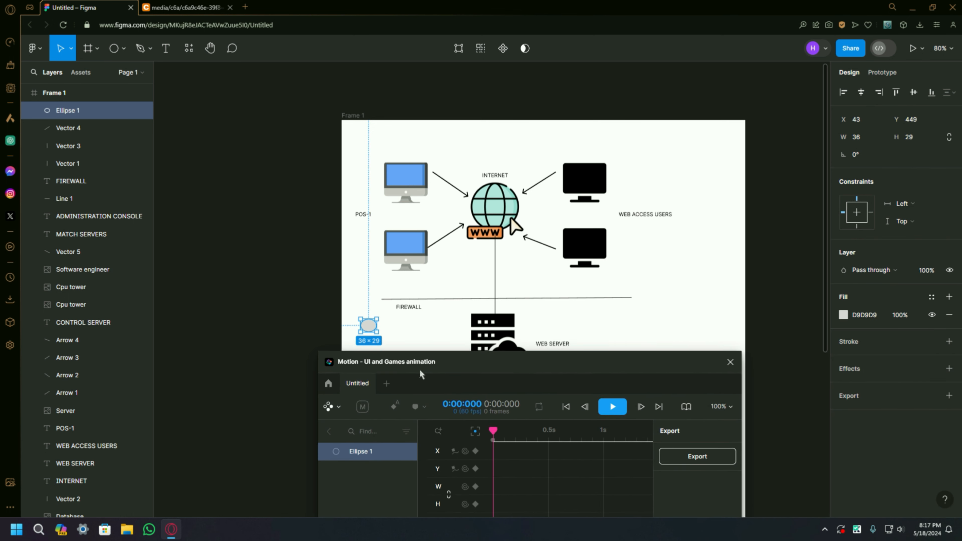
click(842, 314)
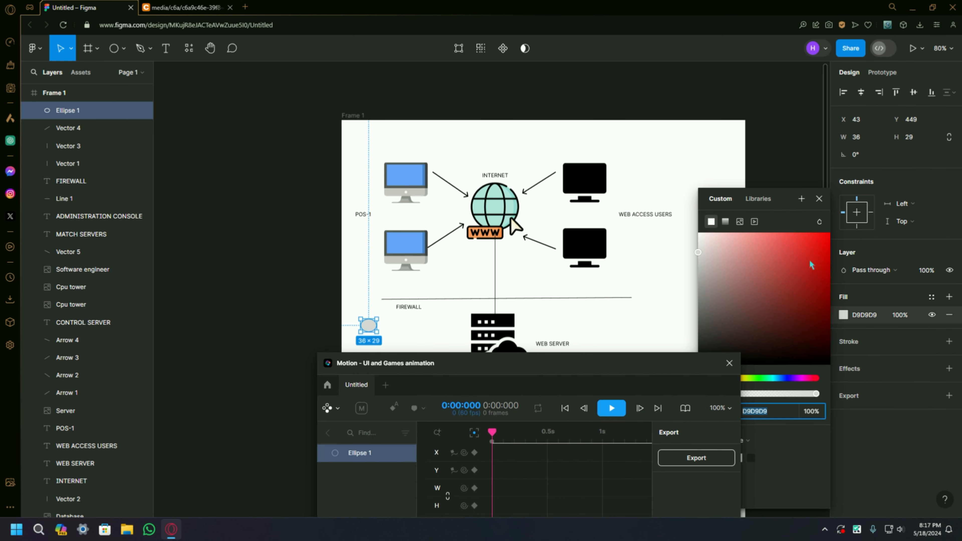
click(811, 244)
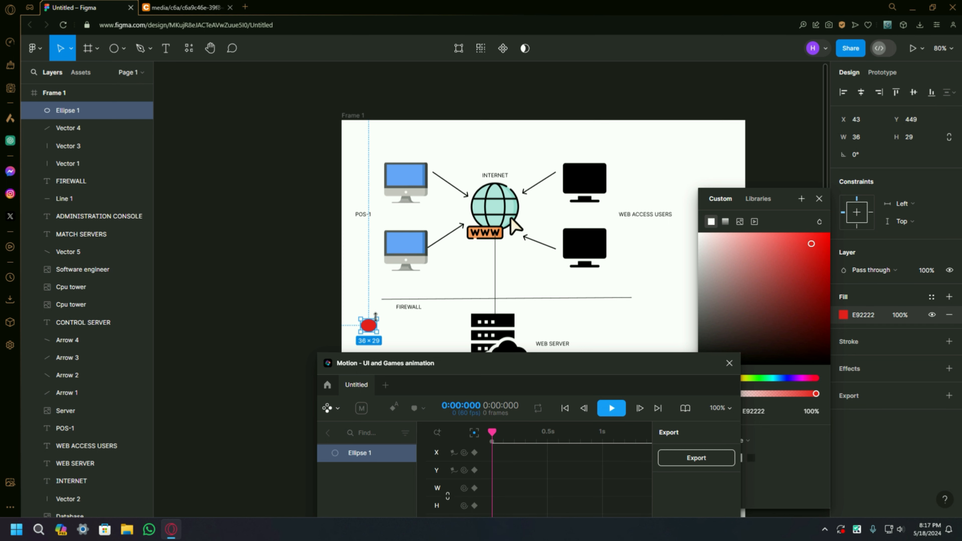
Step: Resize the red ellipse to about 24 × 23 and place it just below the internet icon
drag(377, 316, 506, 251)
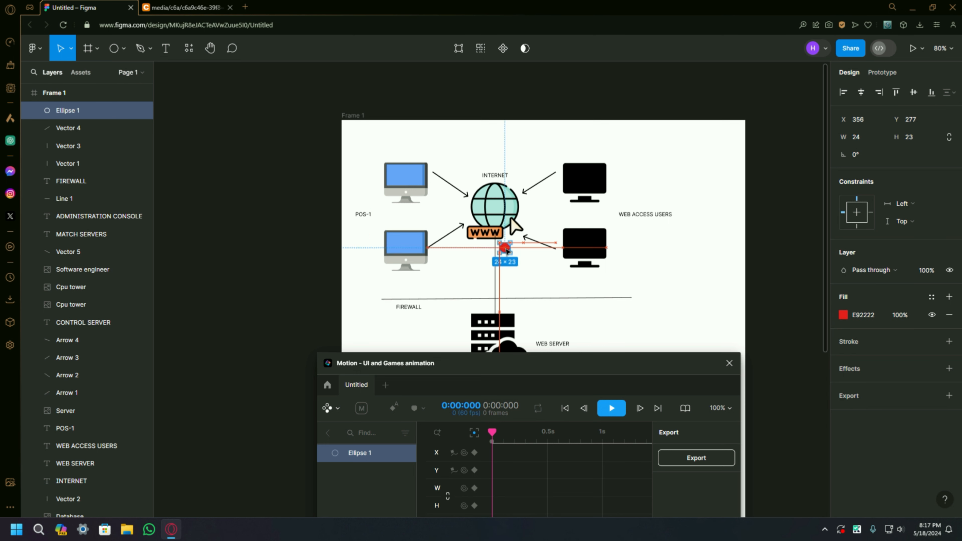
click(515, 272)
scroll(514, 272, down, 2)
drag(486, 357, 509, 244)
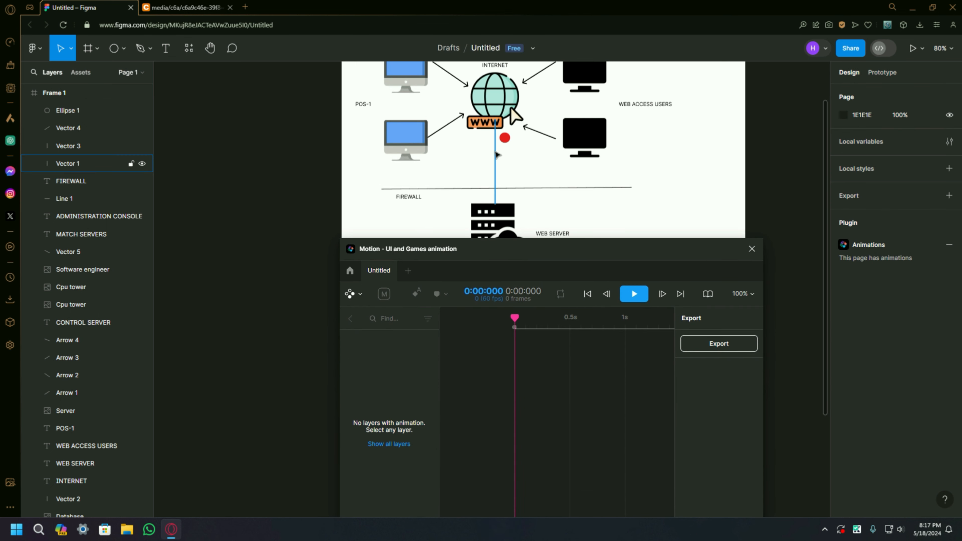
Step: Add a motion path to the red ellipse, using the vertical line from the internet icon to the web server as its source
click(508, 140)
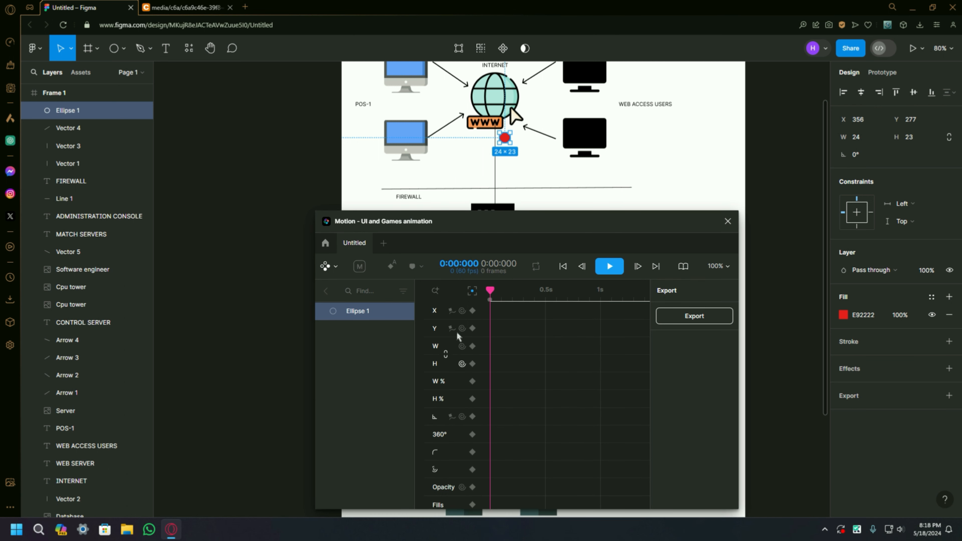
click(452, 417)
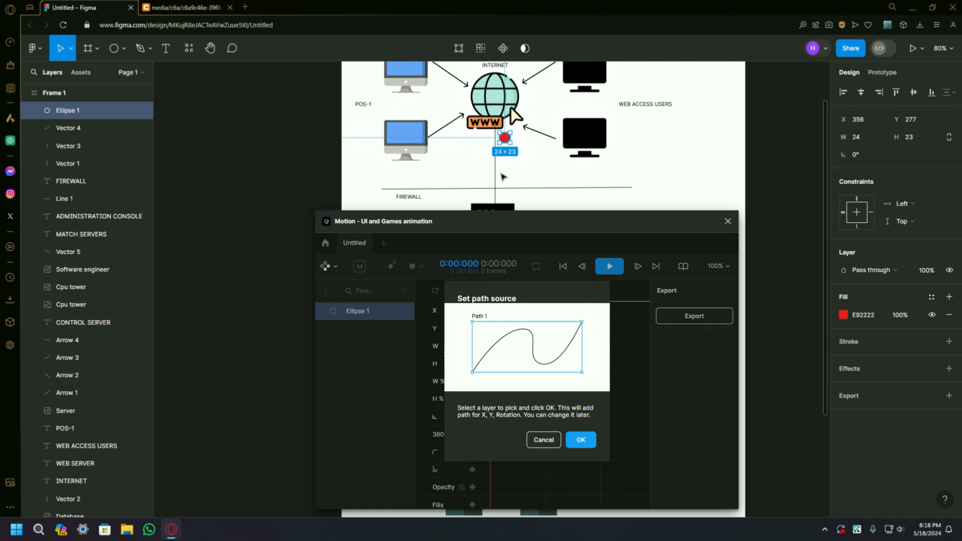
scroll(495, 166, up, 5)
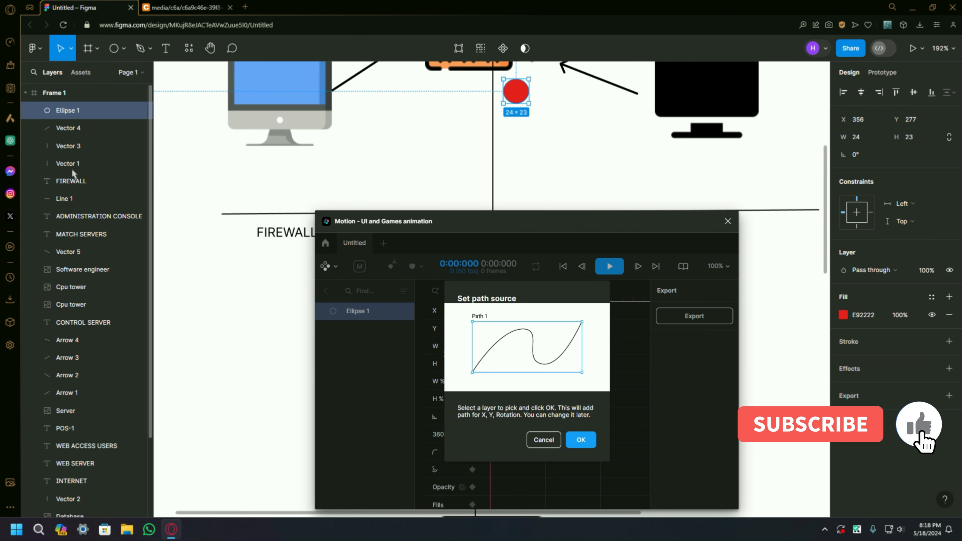
click(494, 159)
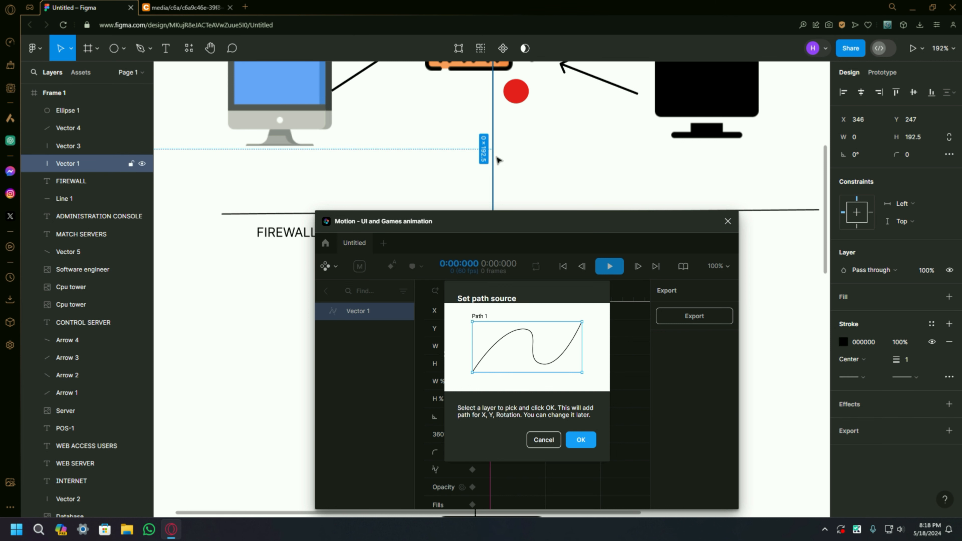
scroll(498, 154, down, 3)
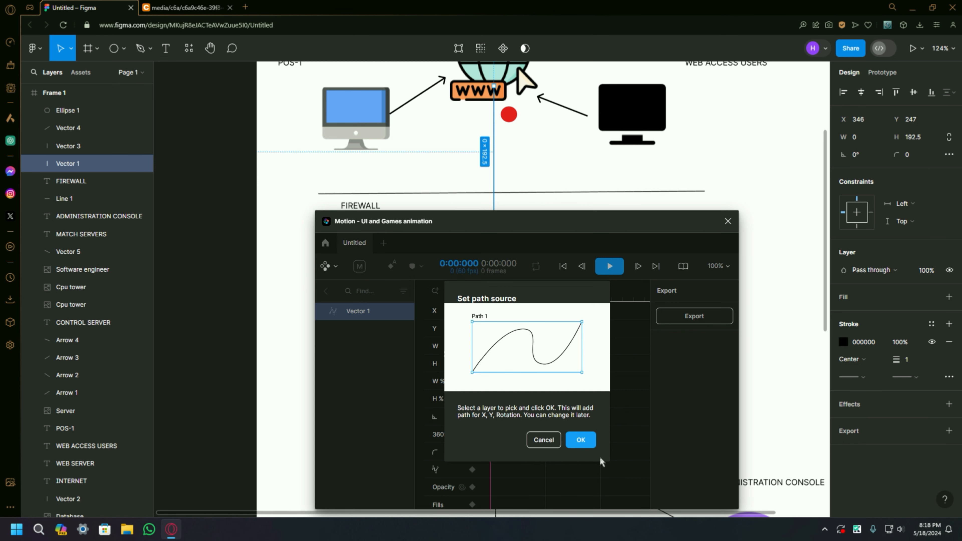
click(580, 440)
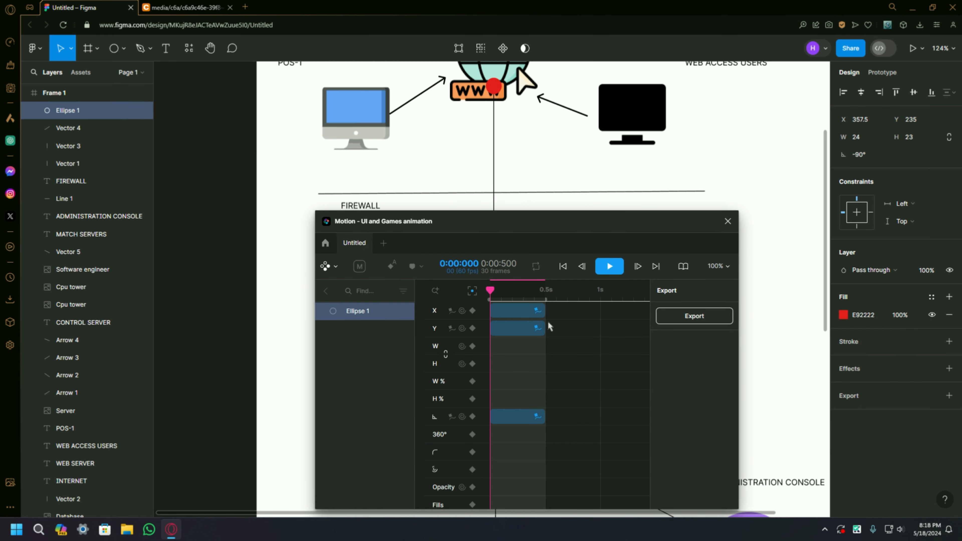
Step: Set the duration of the red ellipse's path animation to 1 s
scroll(562, 328, down, 2)
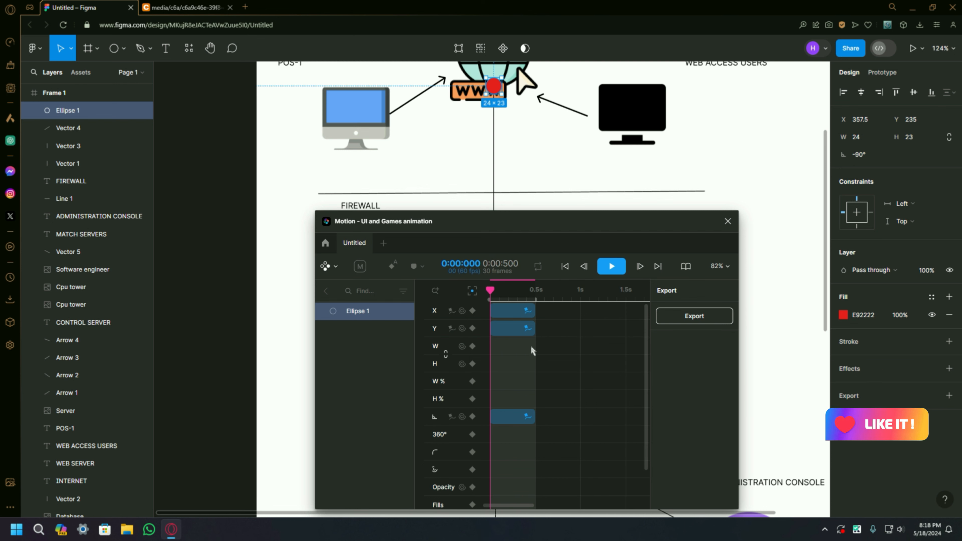
click(515, 314)
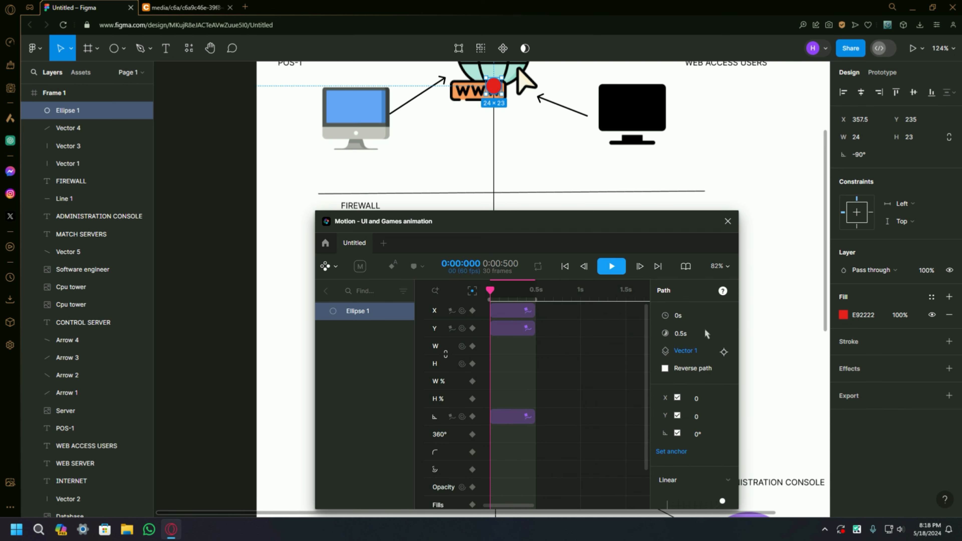
click(689, 333)
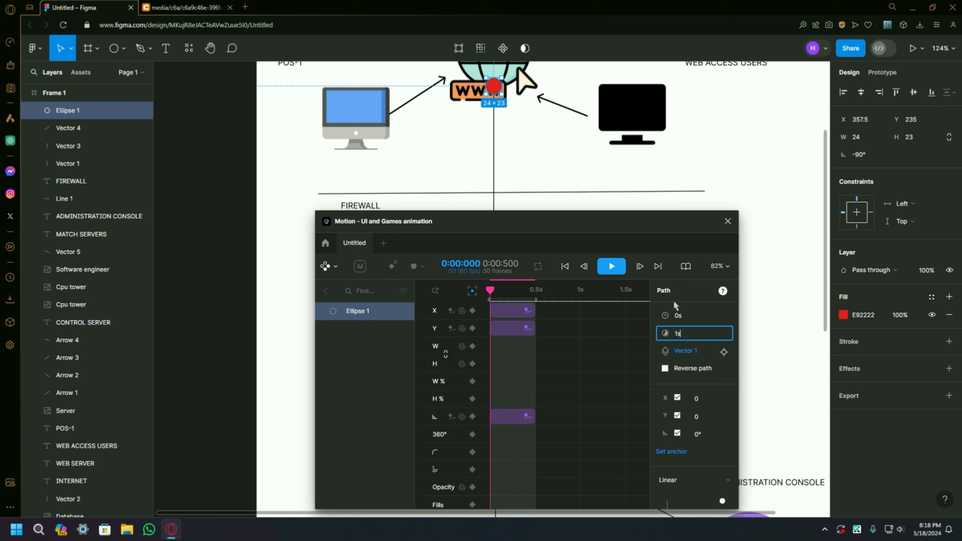
key(Return)
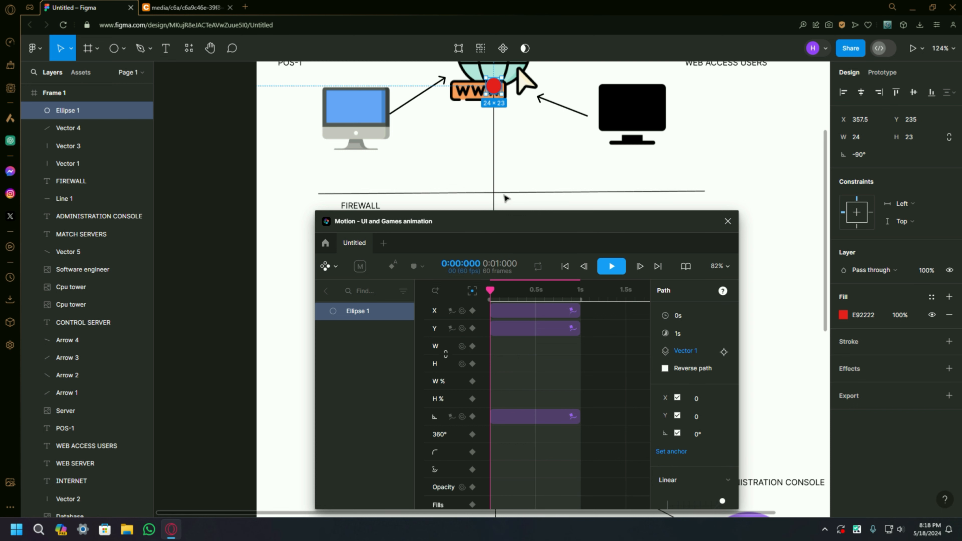
Step: Play the path animation and check the red ellipse's travel from the internet icon to the web server
scroll(507, 167, down, 2)
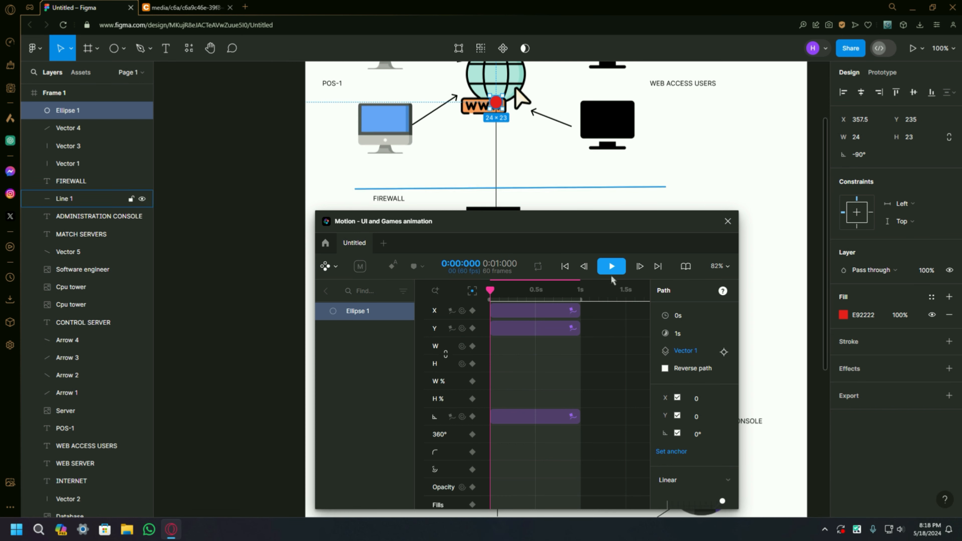
click(611, 267)
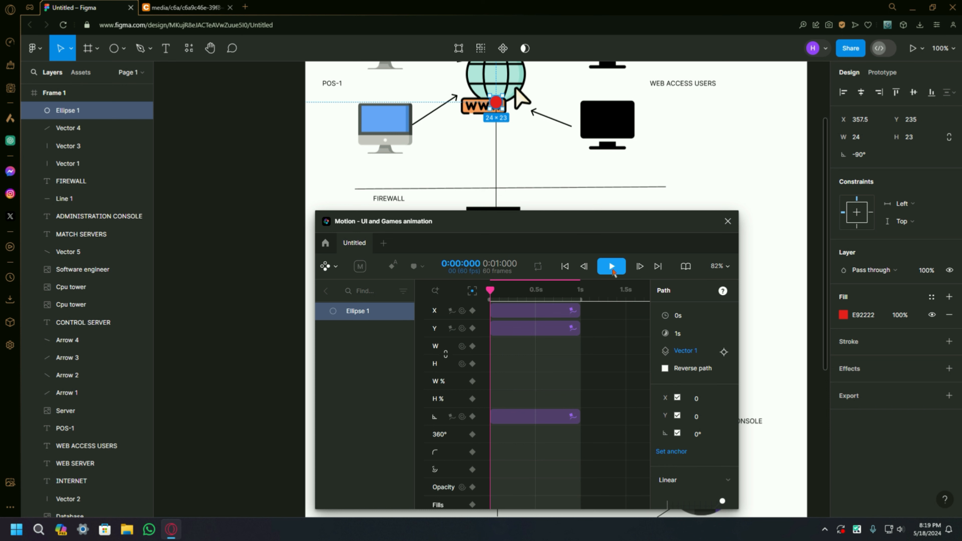
scroll(529, 170, down, 2)
scroll(529, 169, up, 2)
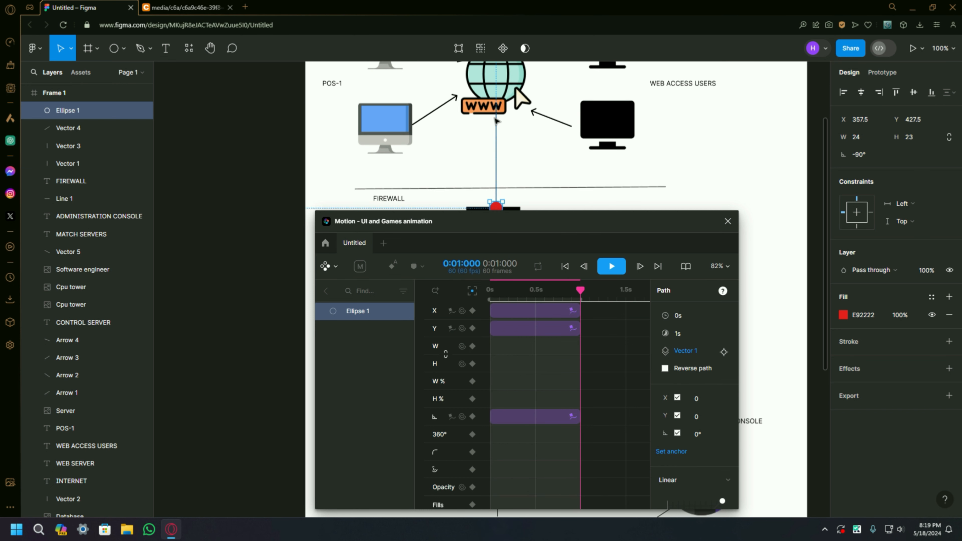
scroll(489, 93, up, 2)
scroll(489, 93, down, 2)
scroll(500, 133, up, 1)
scroll(508, 144, down, 3)
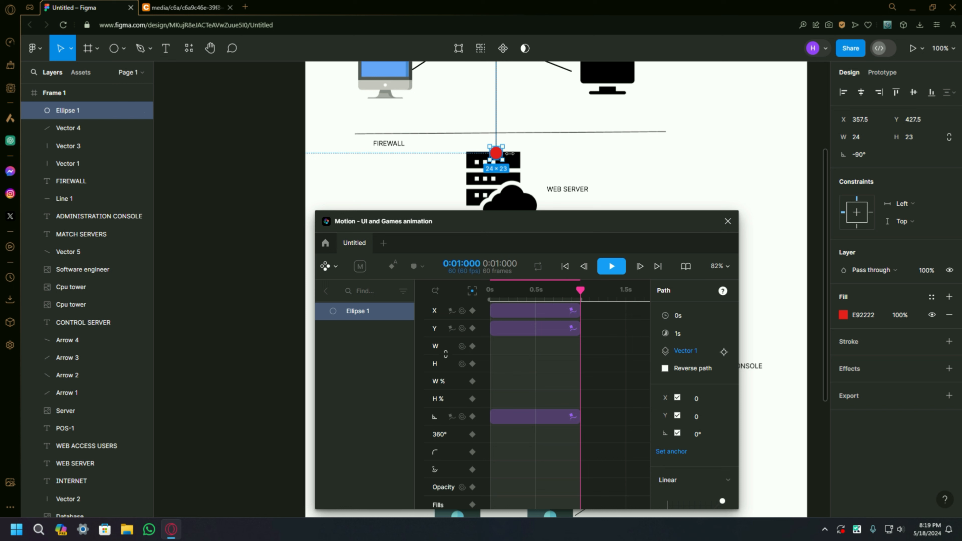
Step: Draw a small ellipse about 22 × 22 in the empty area beside and slightly below the web server icon
scroll(504, 158, up, 3)
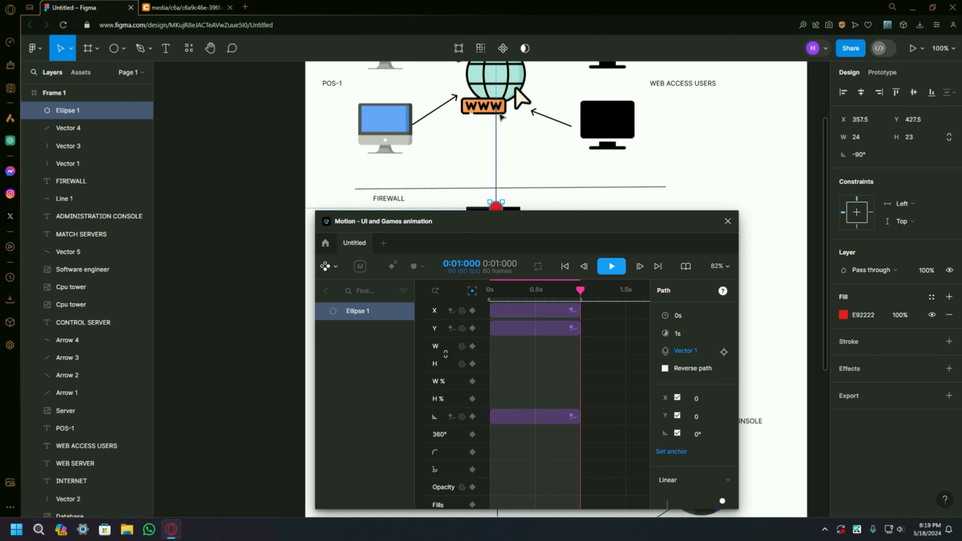
scroll(497, 186, down, 3)
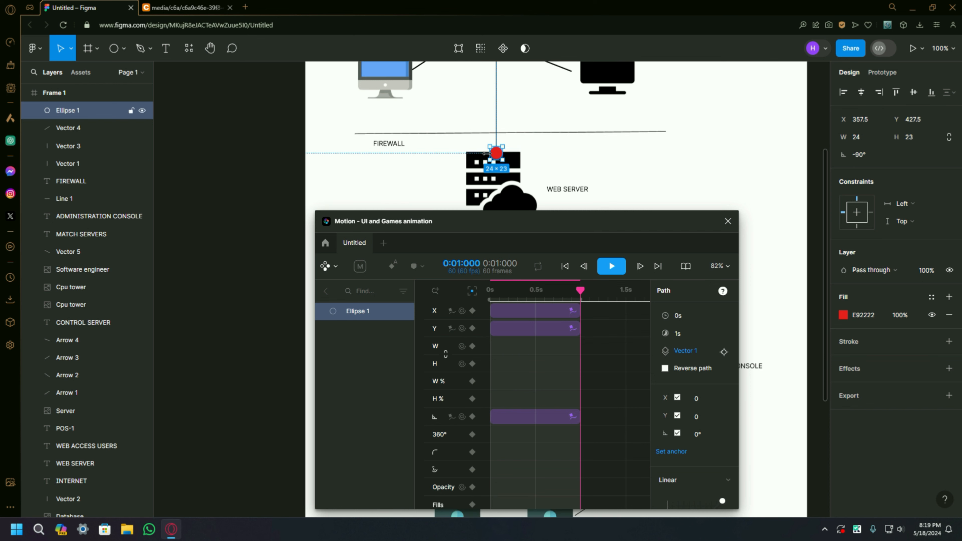
scroll(494, 105, down, 3)
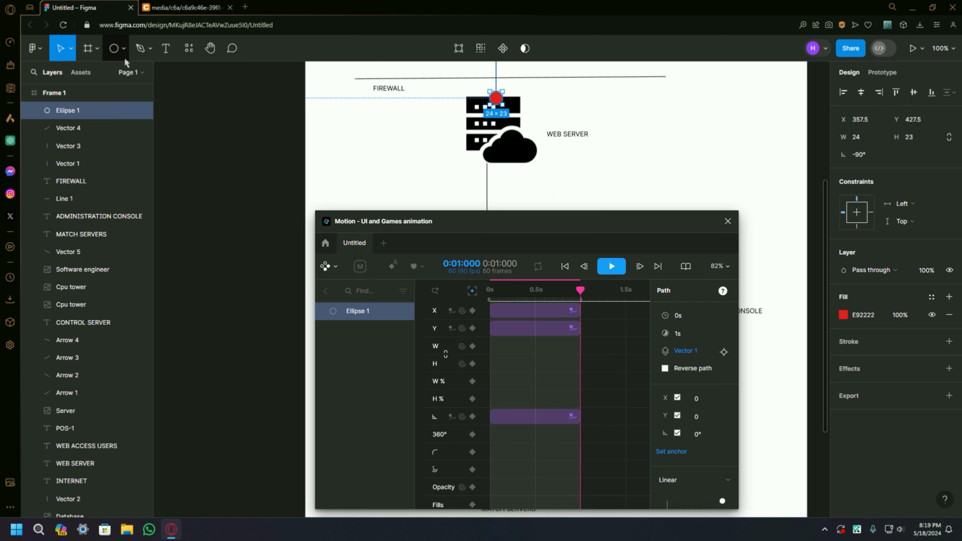
click(123, 49)
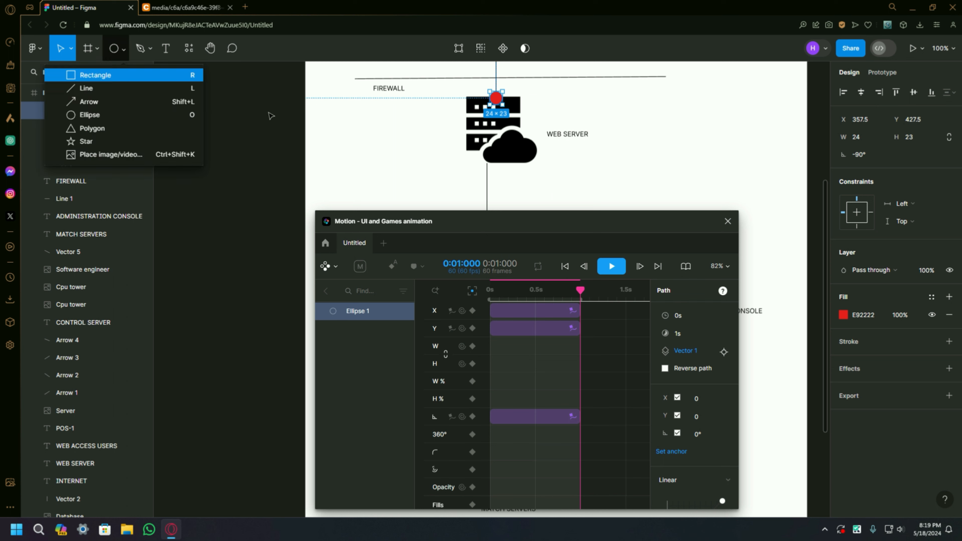
click(87, 115)
drag(416, 162, 424, 171)
Step: Fill the new ellipse with blue 2824FF and place it just below the web server icon, beside the vertical connector line
click(843, 315)
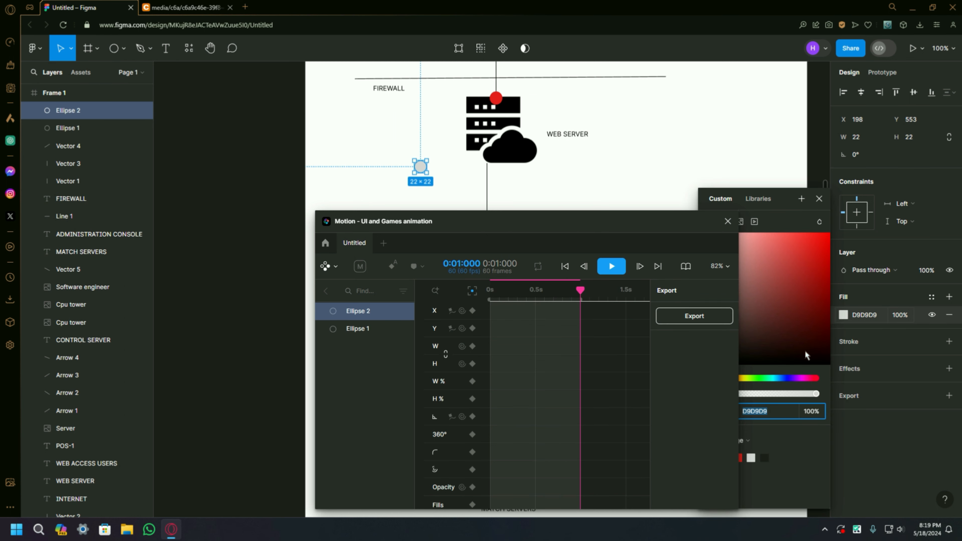
click(790, 378)
click(805, 294)
drag(806, 280, 811, 232)
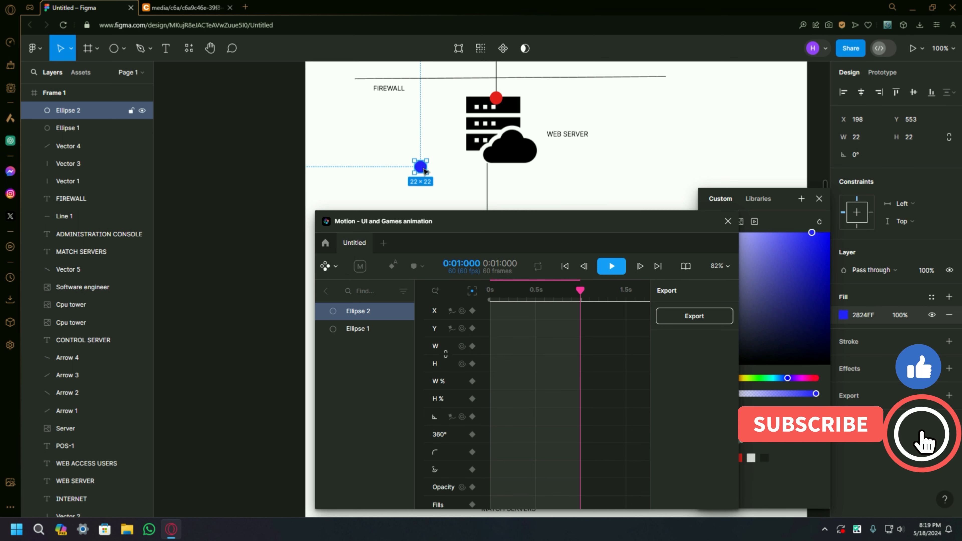
drag(421, 168, 501, 184)
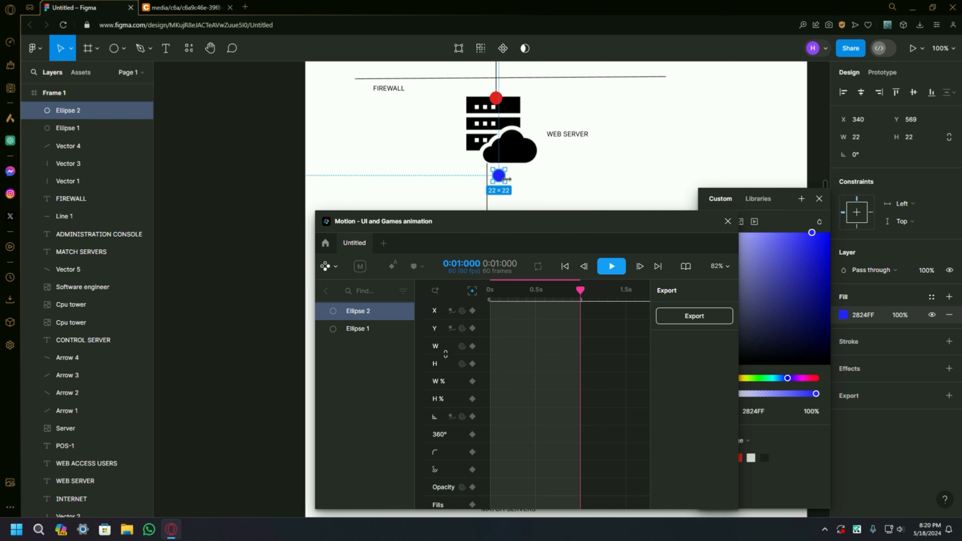
Step: Add a motion path to the blue ellipse, using the vertical line from the web server to the control server as its source
scroll(460, 470, down, 2)
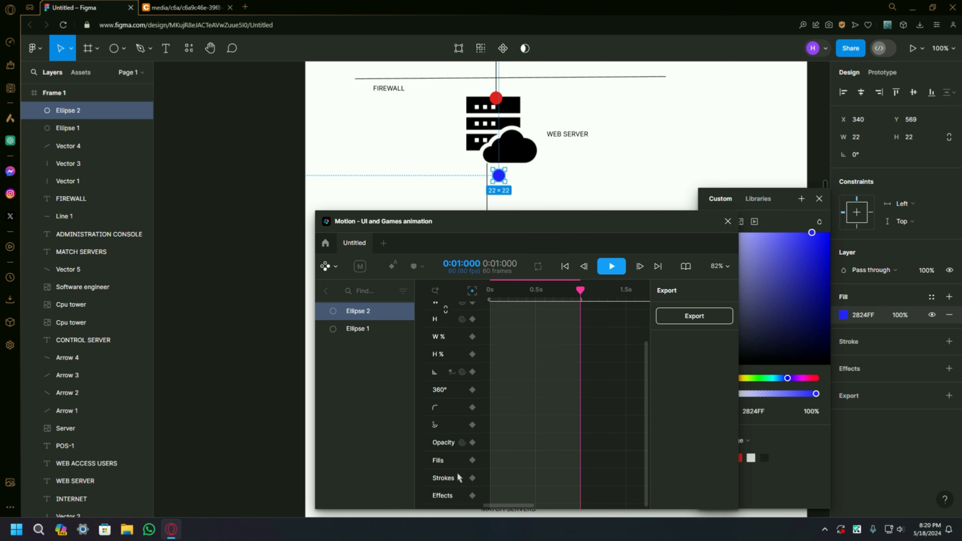
click(451, 372)
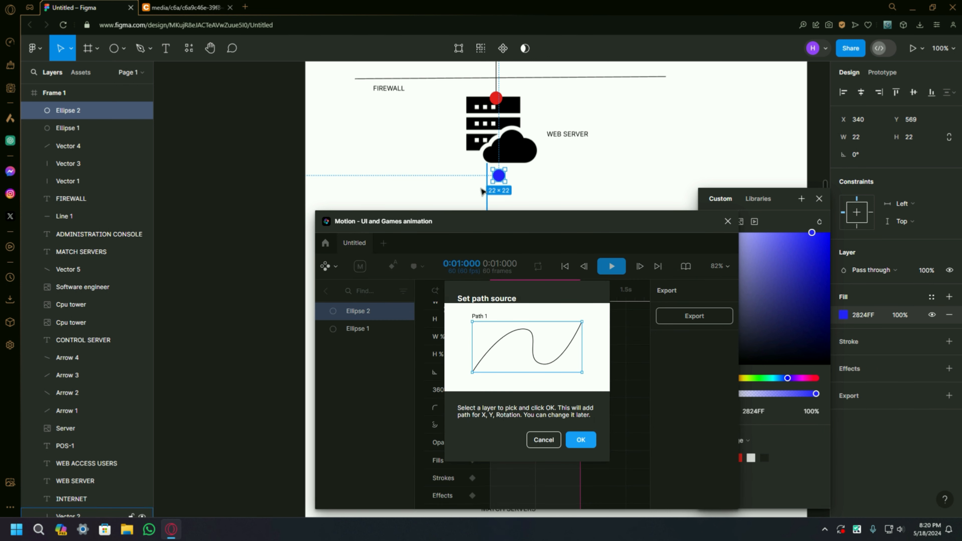
scroll(481, 191, up, 5)
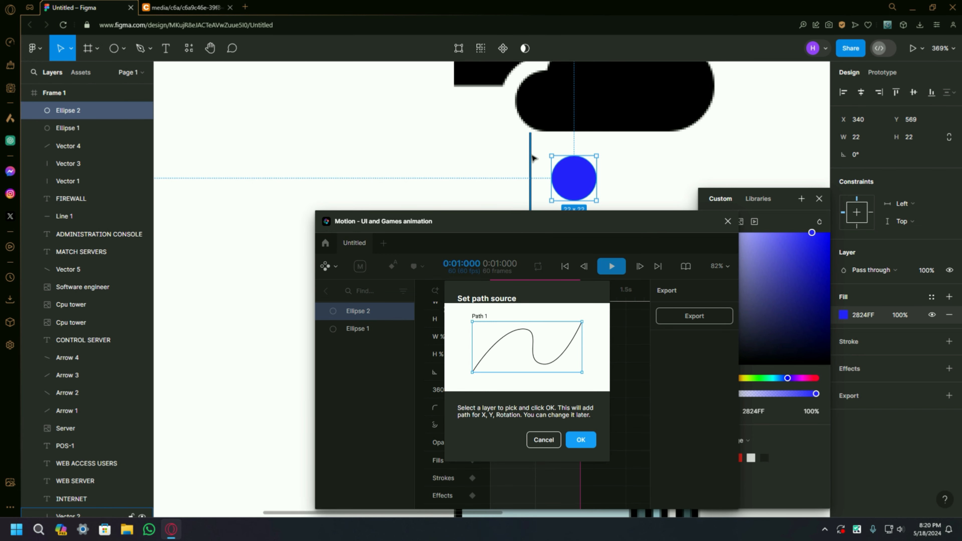
click(531, 157)
scroll(530, 159, down, 8)
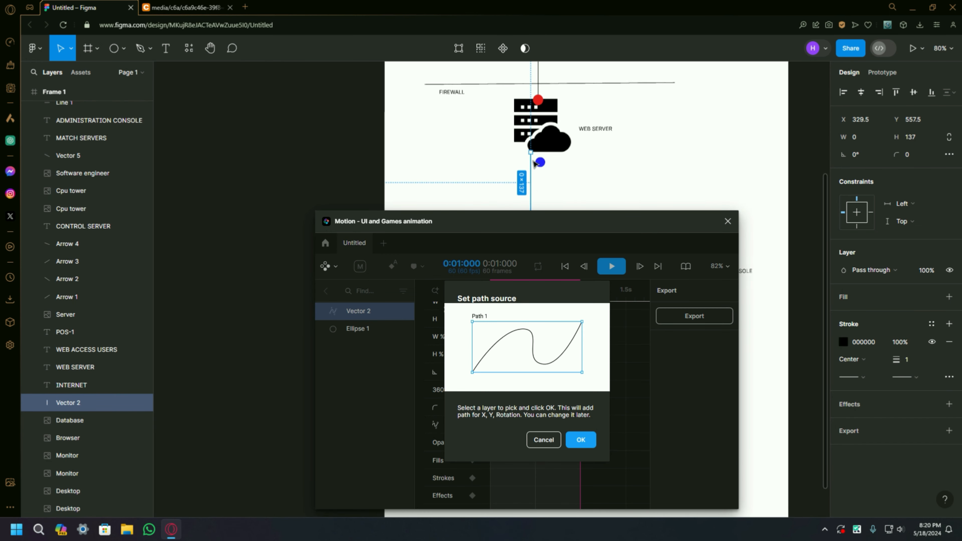
click(580, 440)
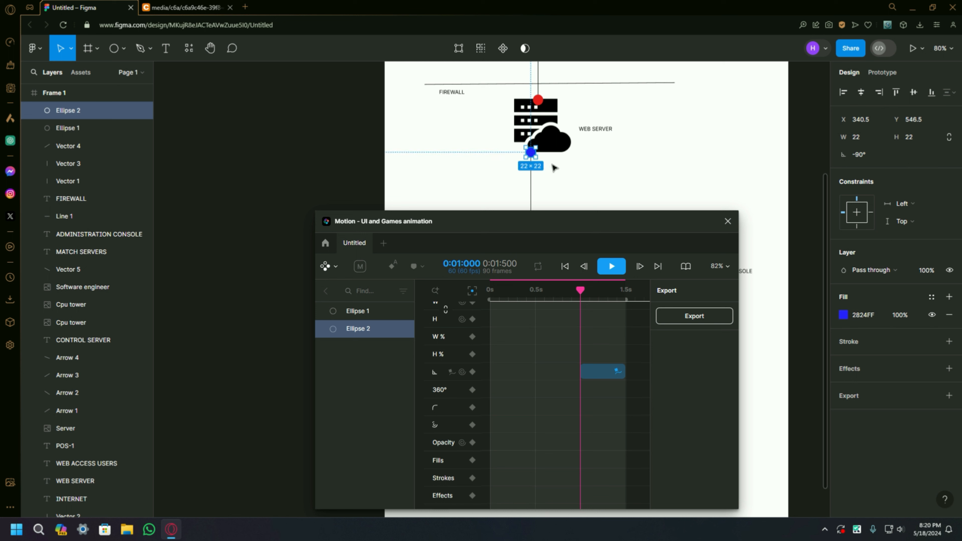
Step: Set the duration of the blue ellipse's path animation to 1 s
click(605, 377)
click(695, 333)
text(1s)
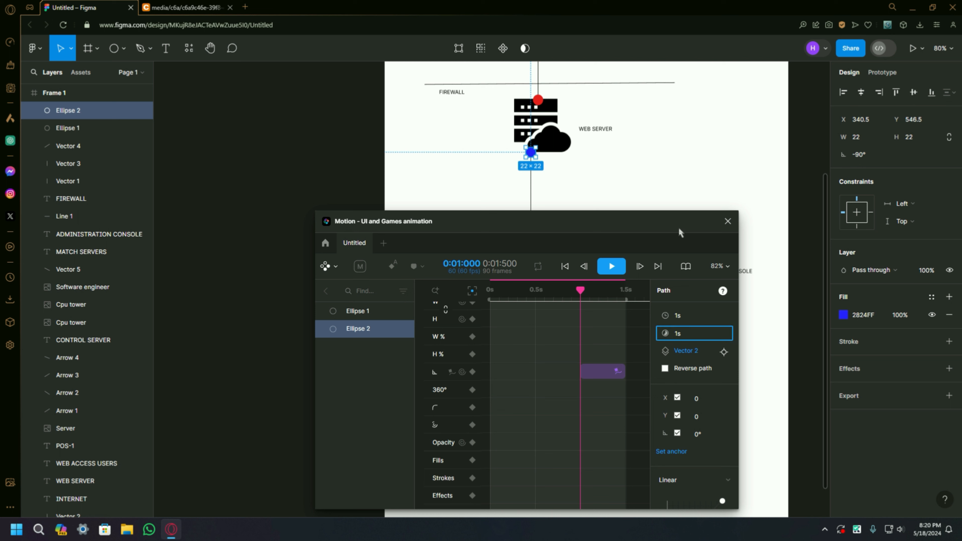
key(Return)
scroll(638, 358, down, 5)
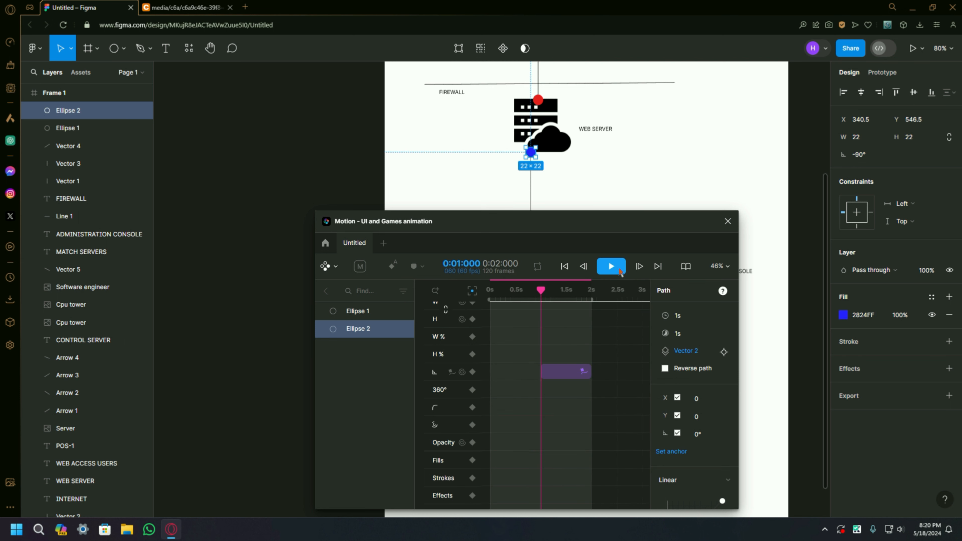
Step: Play the full animation from the start and check both dots' travel from the internet icon down to the control server
click(611, 266)
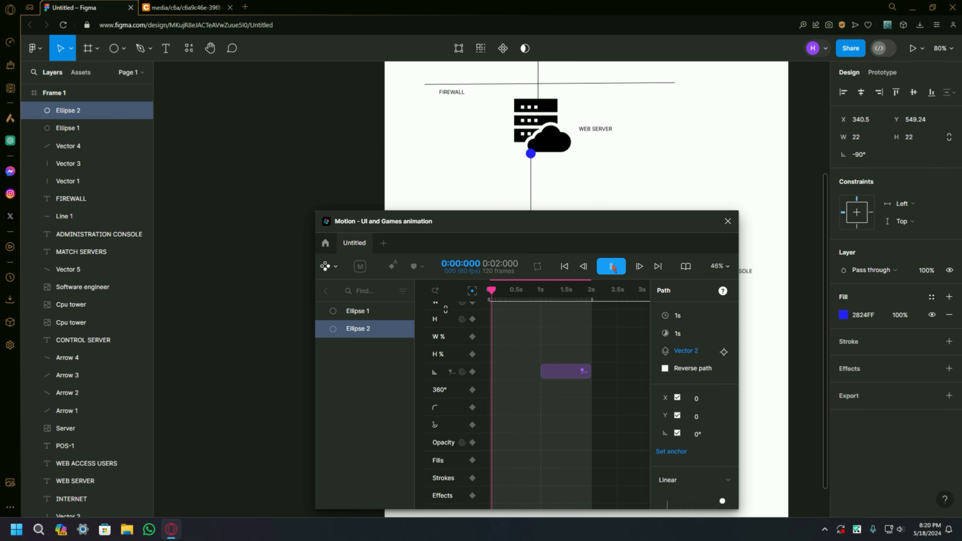
scroll(549, 154, up, 3)
scroll(541, 189, down, 2)
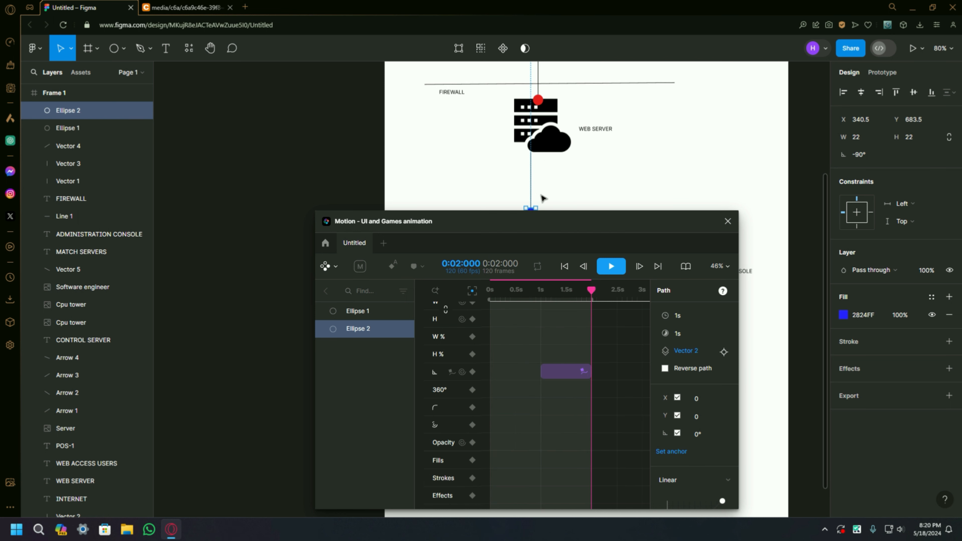
scroll(539, 182, down, 2)
scroll(554, 137, down, 1)
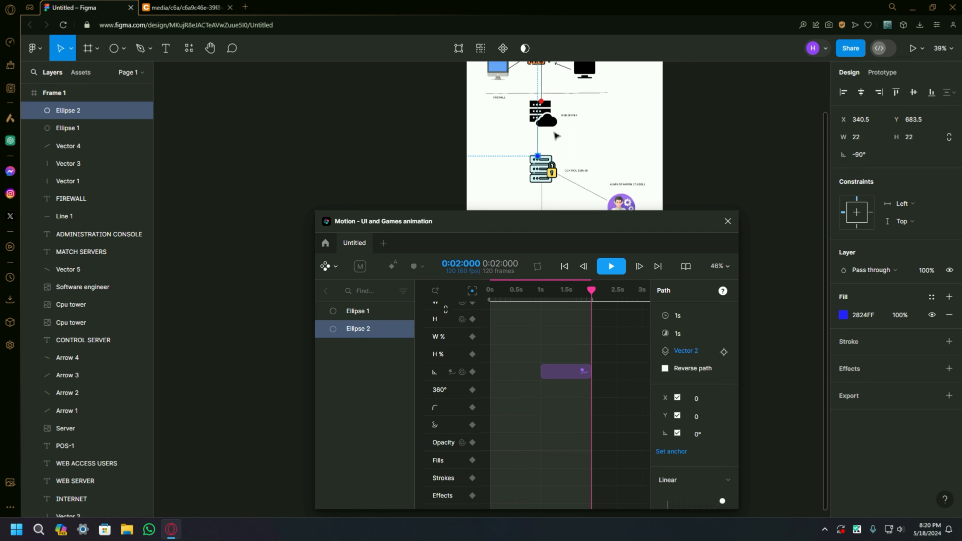
scroll(554, 136, up, 1)
drag(591, 289, 441, 306)
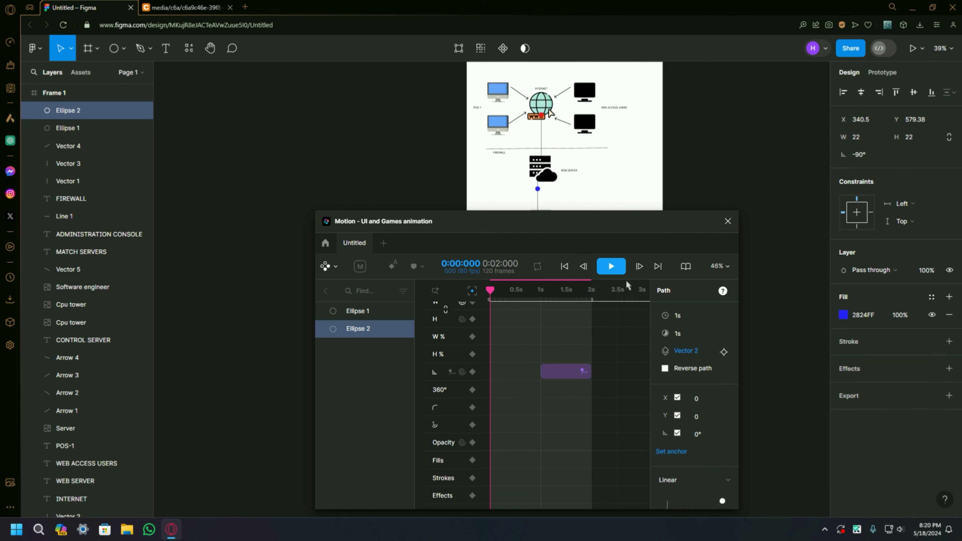
scroll(585, 188, down, 1)
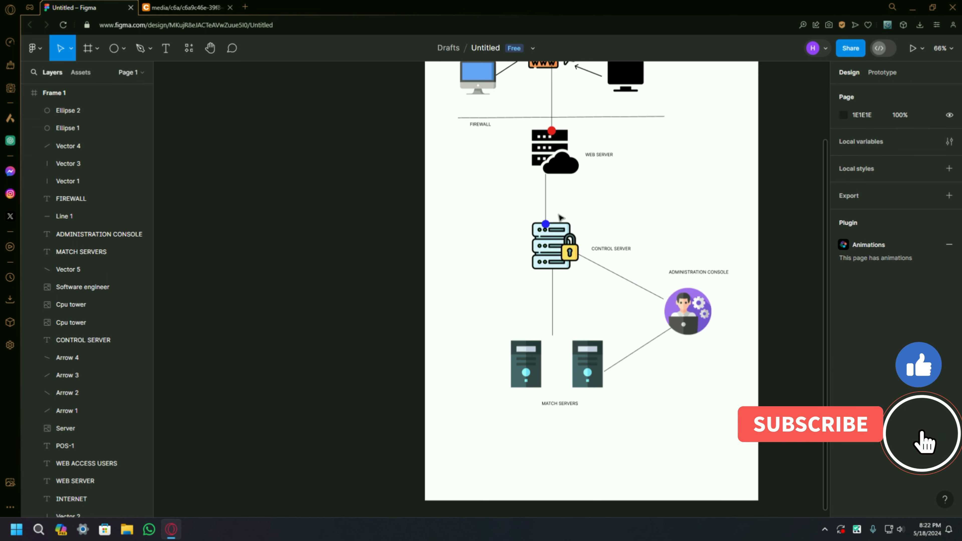
scroll(777, 315, down, 2)
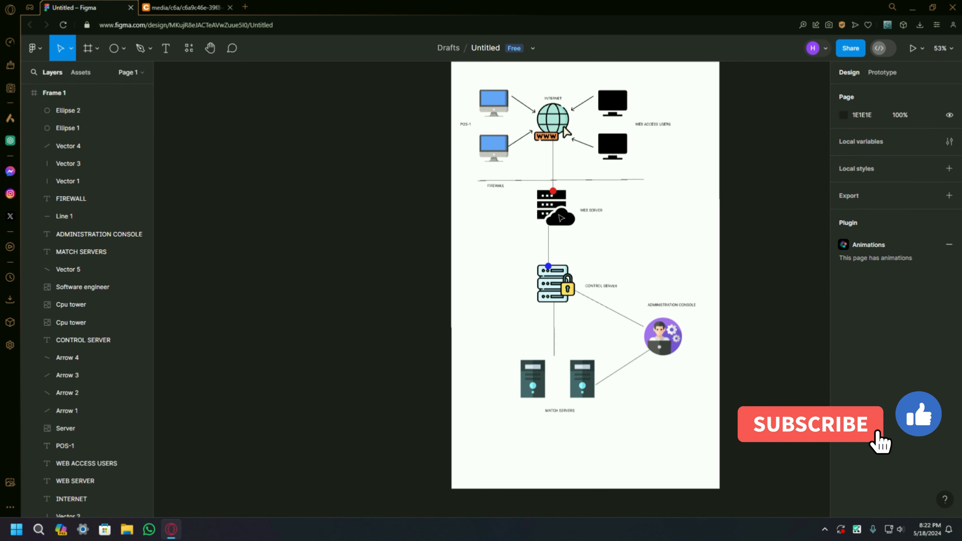
Step: Reopen the page's animations in the Motion plugin and move its window down, clear of the web server icon
click(865, 252)
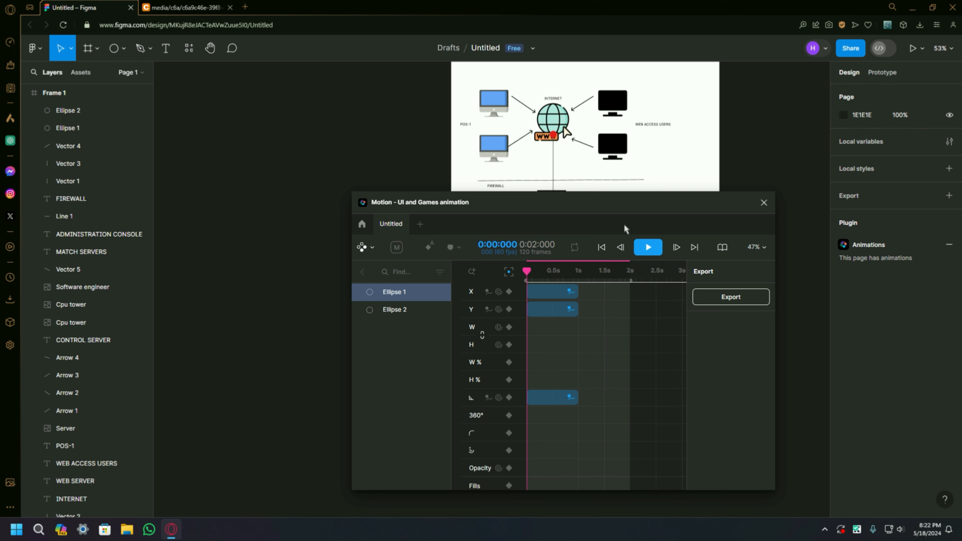
drag(542, 203, 554, 314)
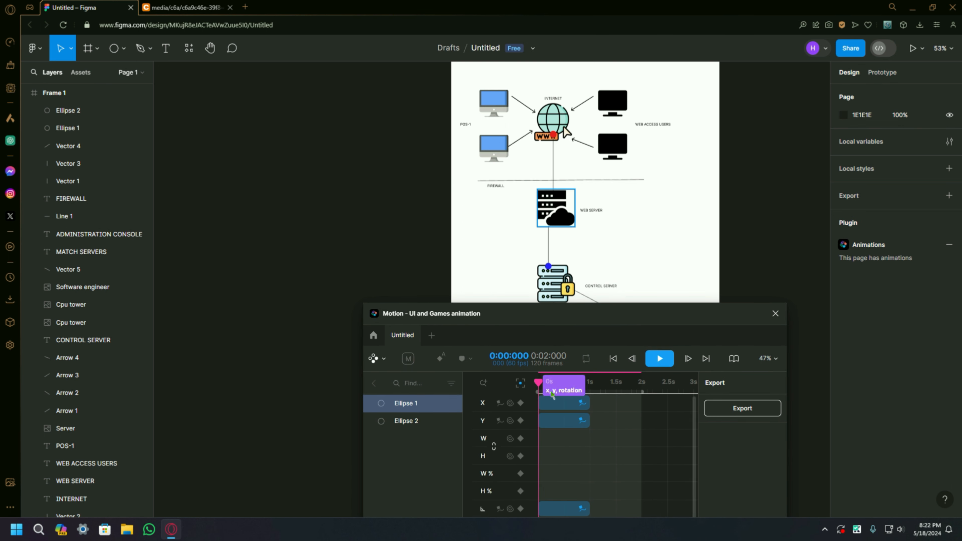